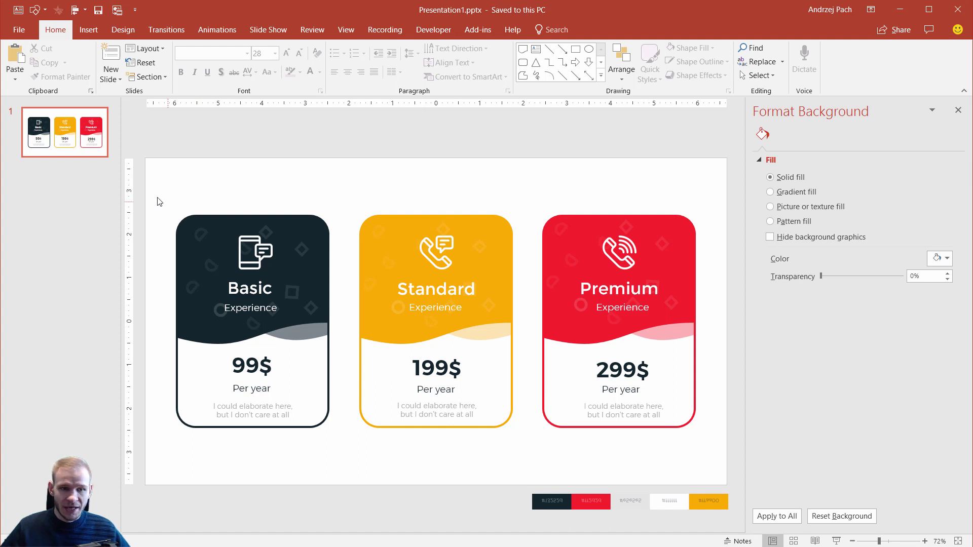
# Shift the Basic 99$ card slightly up and left, back beside the Standard and Premium cards.
pyautogui.moveTo(158, 202); pyautogui.dragTo(392, 459)
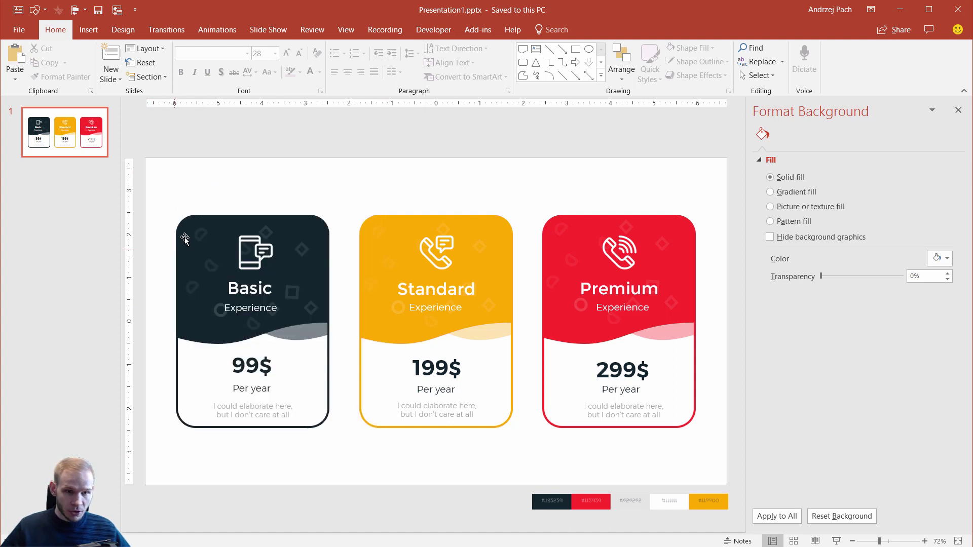
pyautogui.moveTo(180, 340)
pyautogui.mouseDown()
pyautogui.moveTo(177, 312)
pyautogui.moveTo(184, 340)
pyautogui.mouseUp()
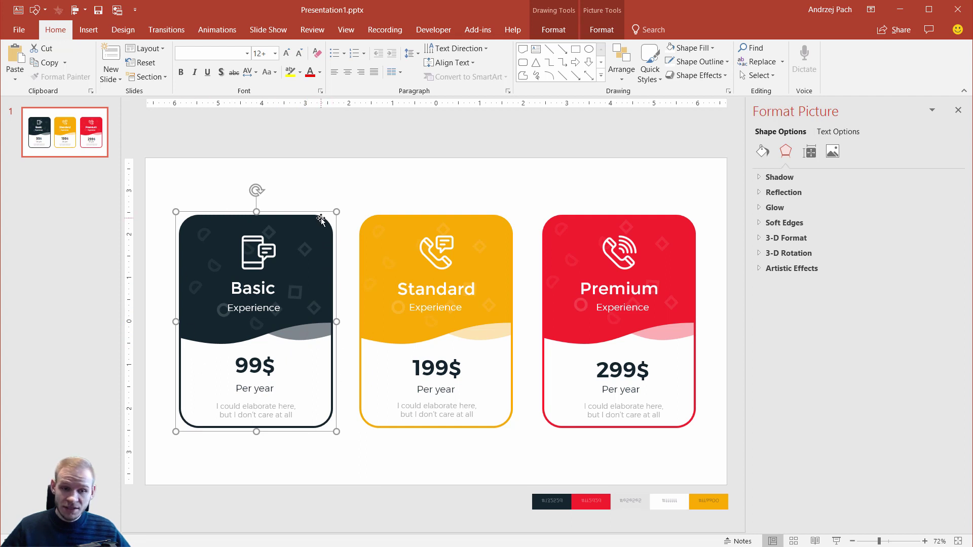
# Move the phone icon to the Basic card's top-right corner and raise the Basic title.
pyautogui.click(256, 255)
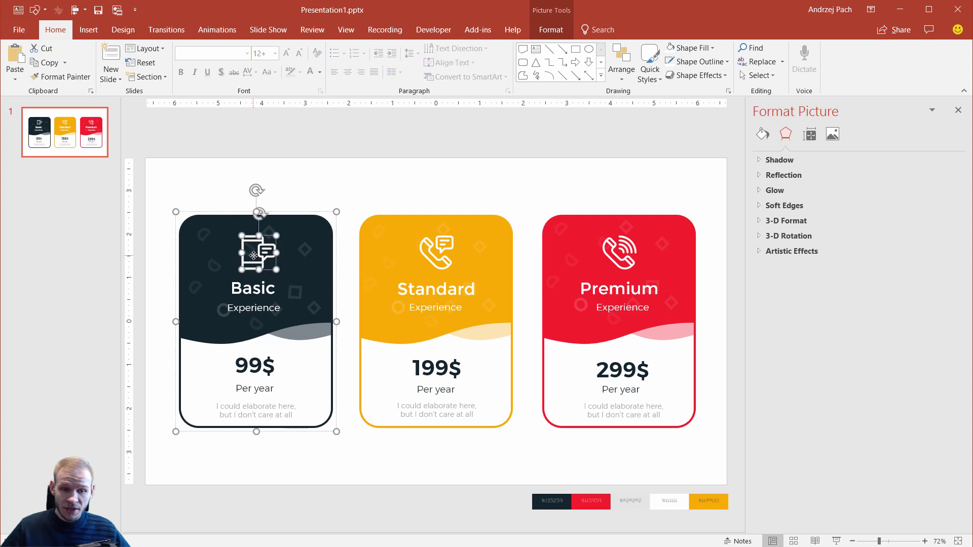
pyautogui.moveTo(257, 256); pyautogui.dragTo(288, 241)
pyautogui.click(254, 288)
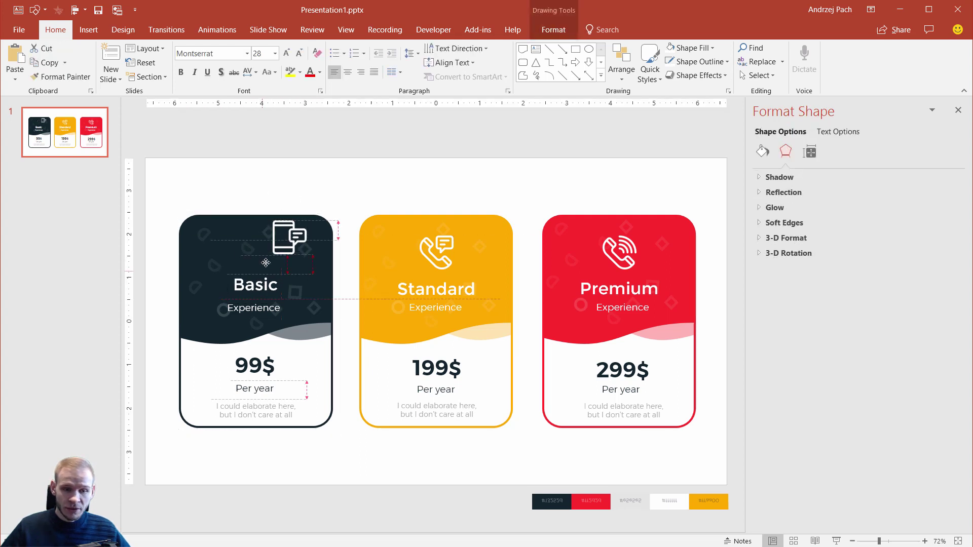
pyautogui.moveTo(254, 279); pyautogui.dragTo(259, 265)
# Select the 99$ price and description boxes, then reposition a small decoration in the card.
pyautogui.click(257, 364)
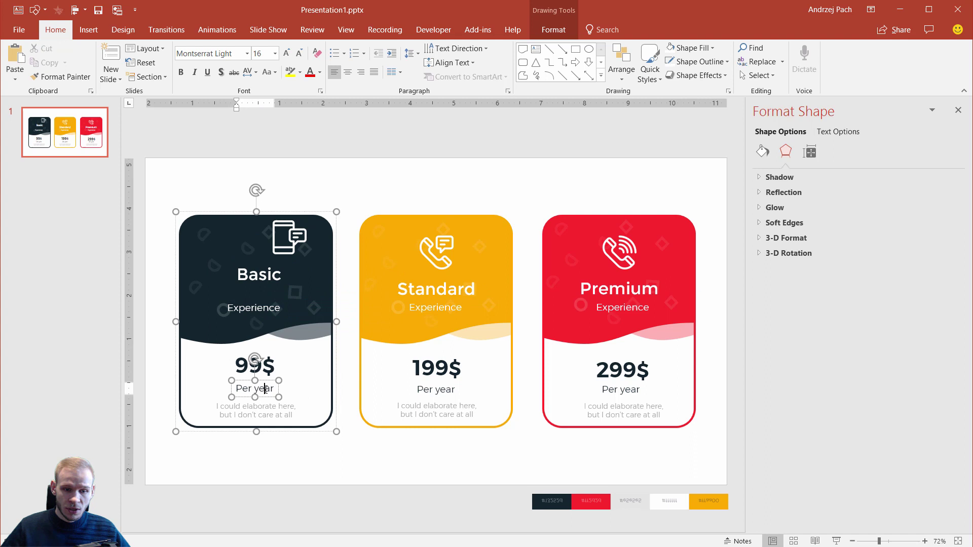
pyautogui.click(264, 415)
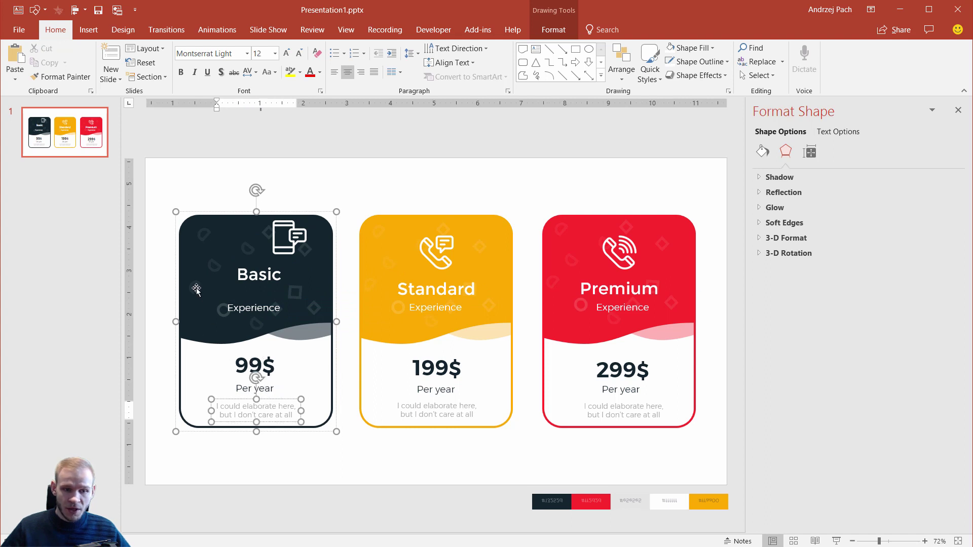
pyautogui.moveTo(165, 304); pyautogui.dragTo(196, 296)
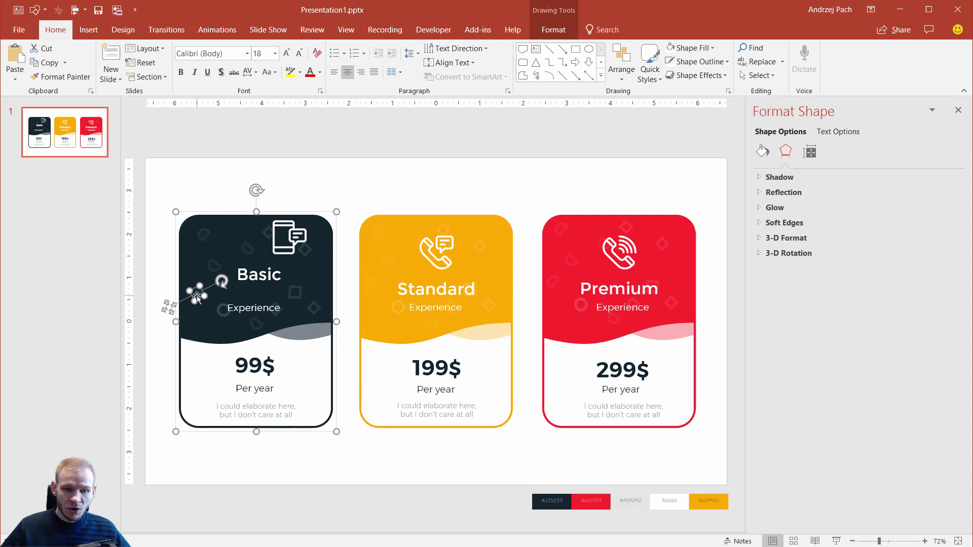
# Draw a small oval circle in the Basic card's top-left corner.
pyautogui.click(89, 30)
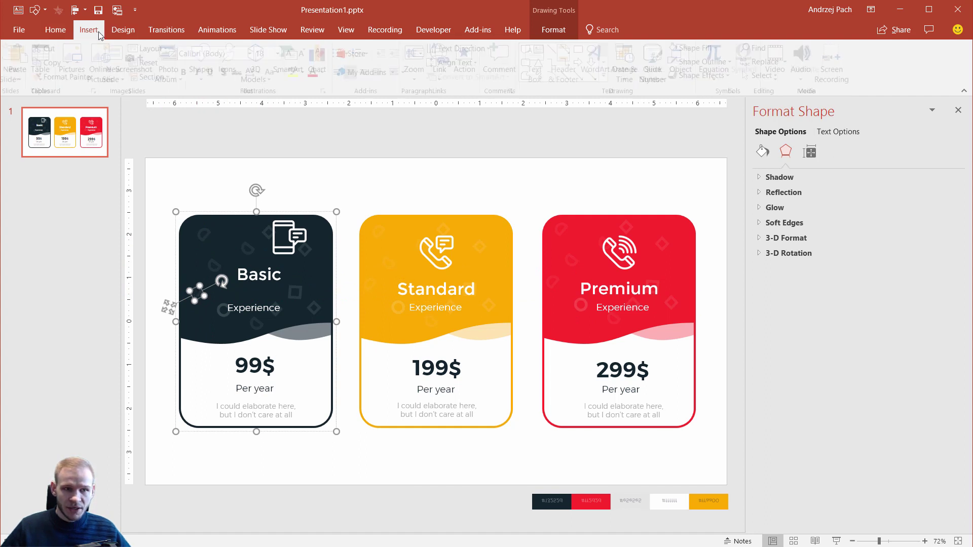
pyautogui.click(204, 71)
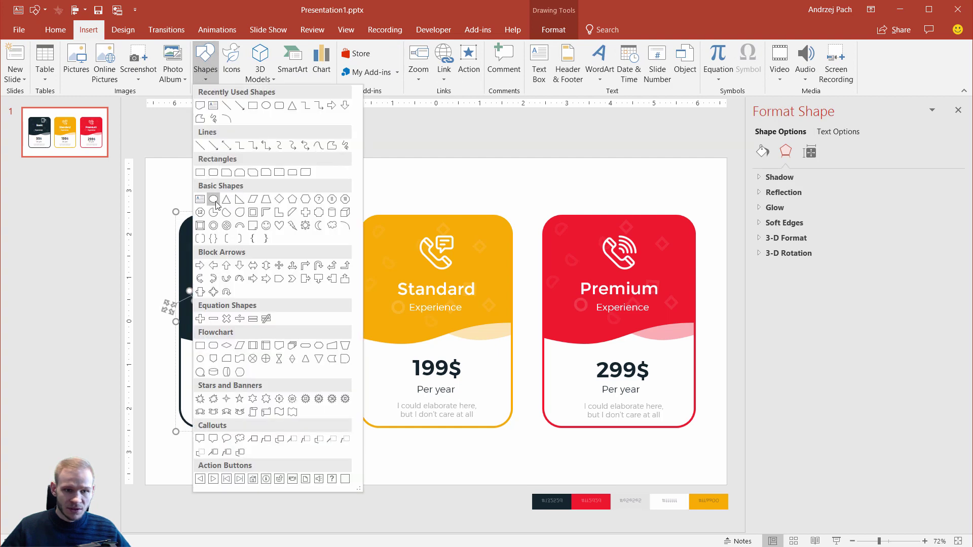
pyautogui.click(214, 202)
pyautogui.moveTo(199, 254); pyautogui.dragTo(221, 233)
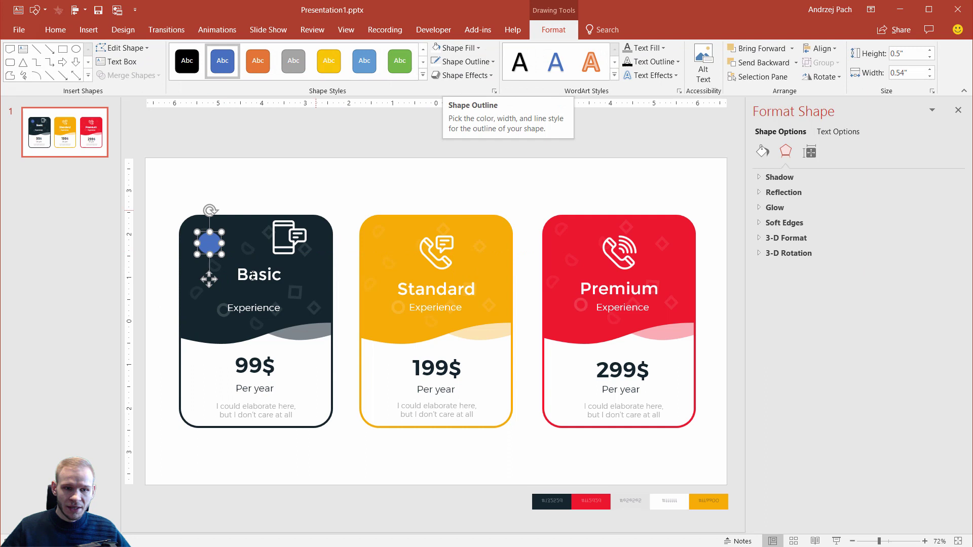
# Format the circle with no fill and a 5 pt outline at 80% transparency.
pyautogui.rightClick(213, 245)
pyautogui.click(272, 512)
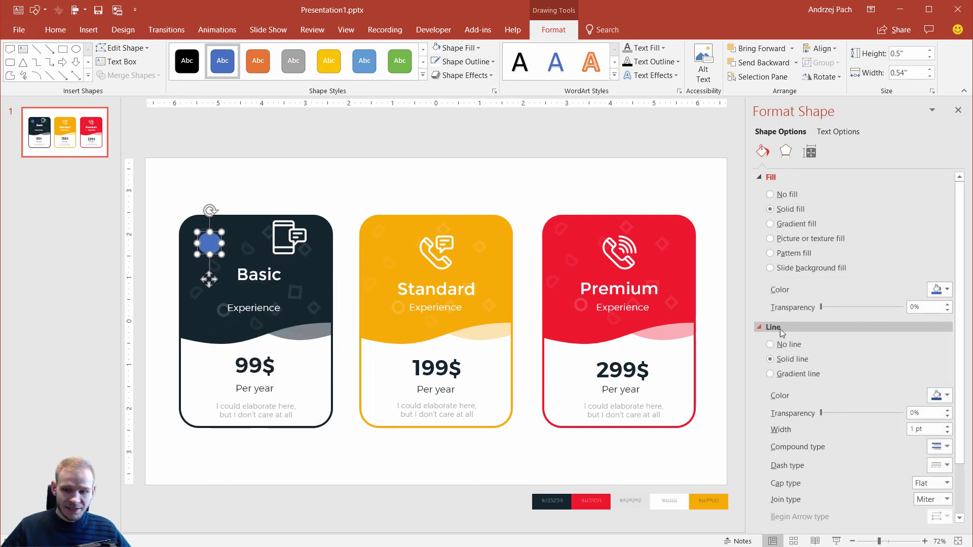
pyautogui.click(941, 396)
pyautogui.click(941, 425)
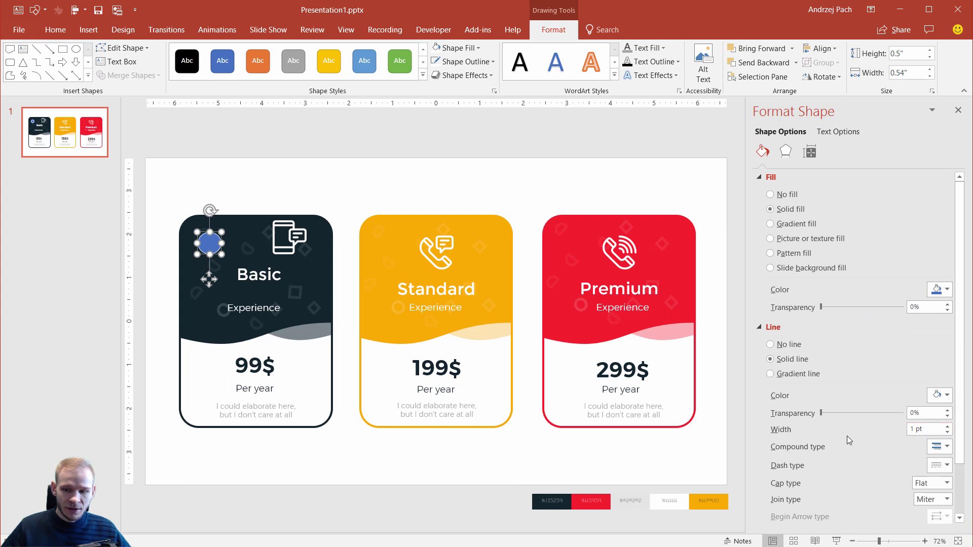
pyautogui.moveTo(823, 414); pyautogui.dragTo(842, 414)
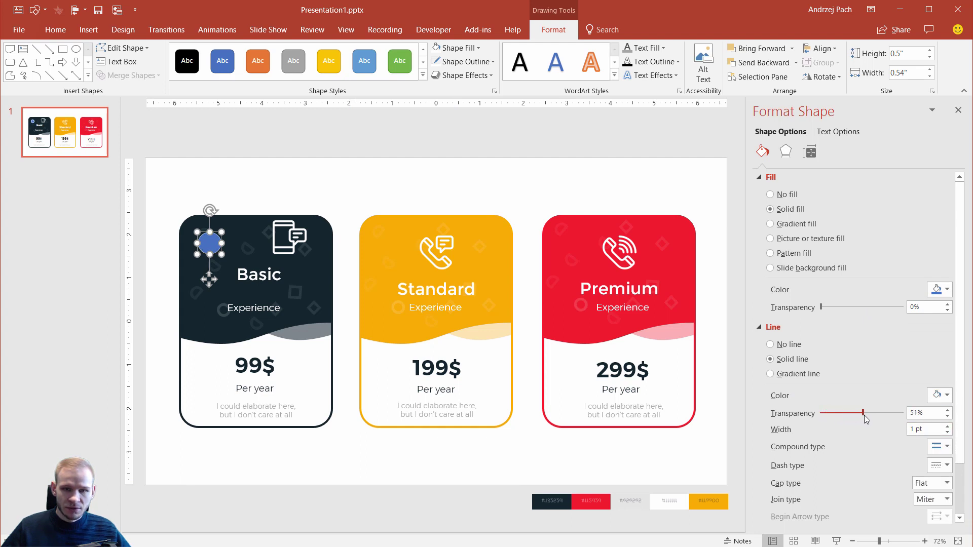
pyautogui.click(457, 47)
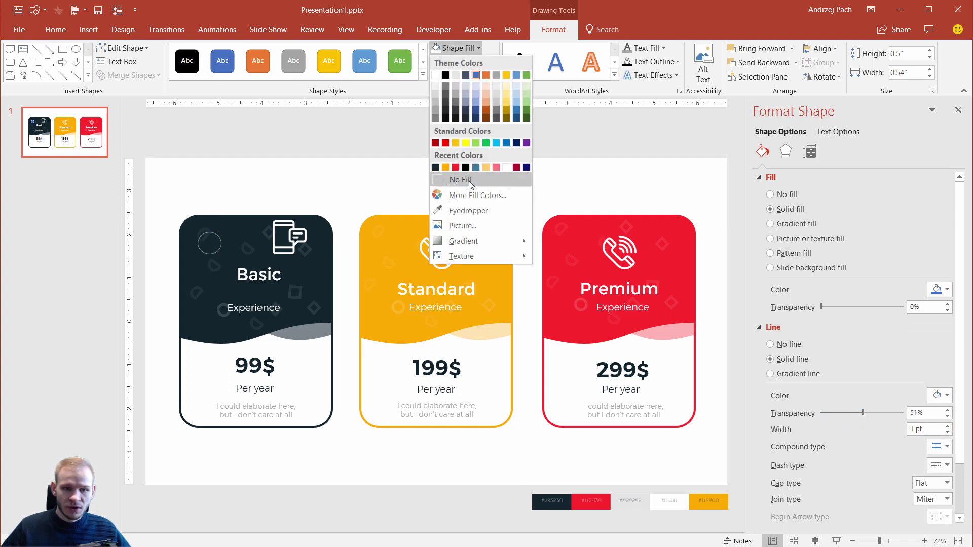
pyautogui.click(470, 181)
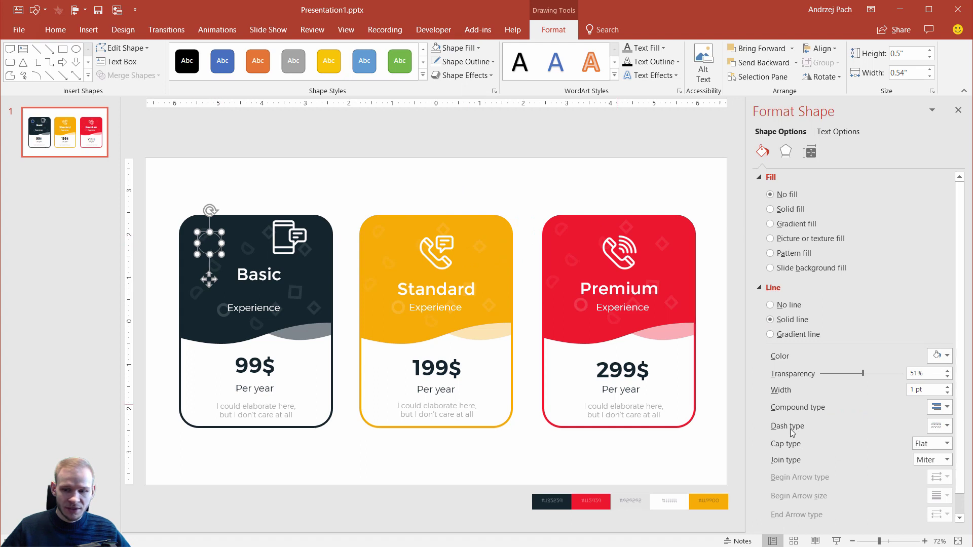
pyautogui.click(947, 387)
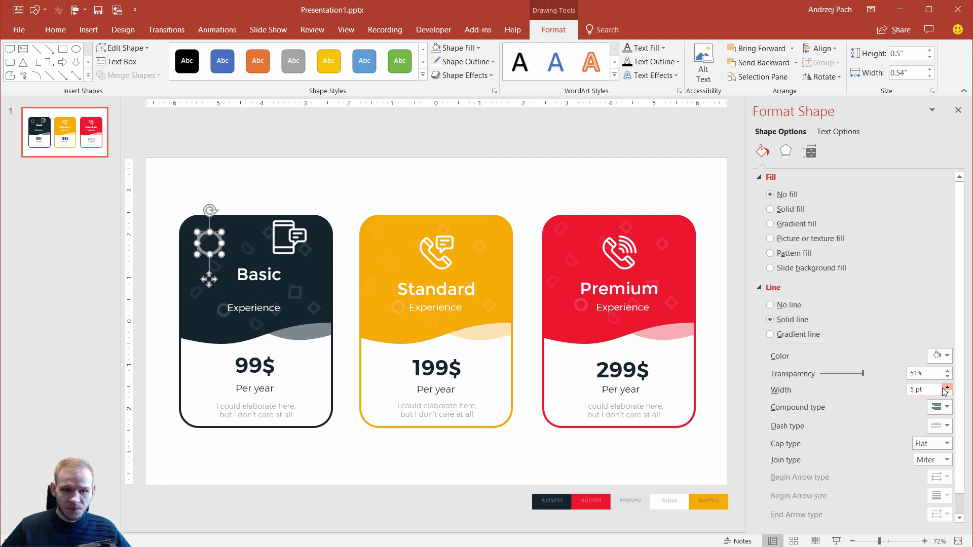
pyautogui.moveTo(868, 375); pyautogui.dragTo(884, 381)
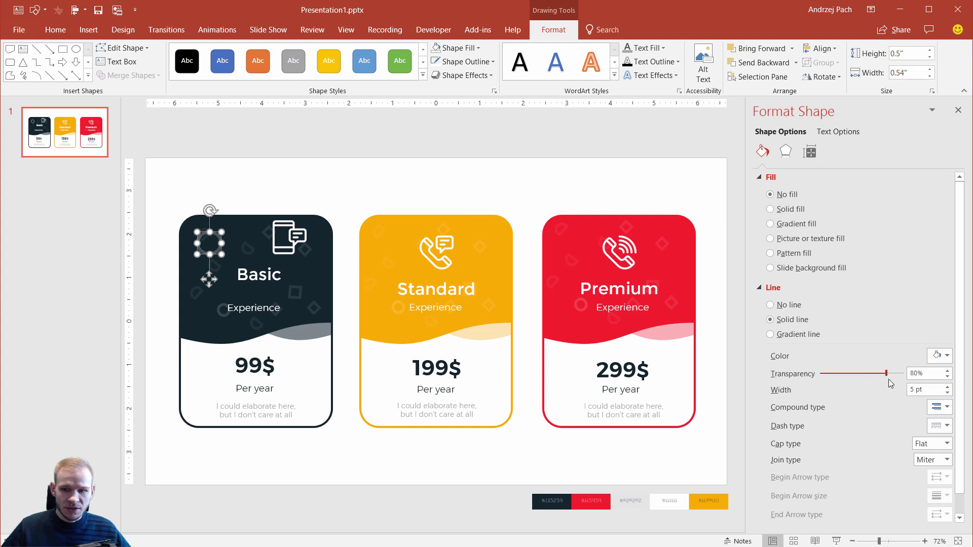
pyautogui.click(234, 184)
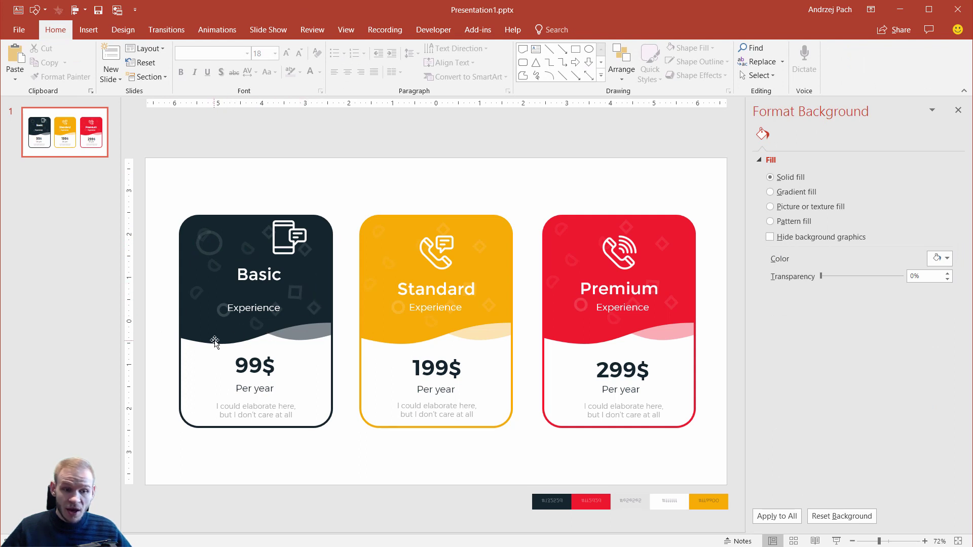
# Add a new blank slide after the pricing slide.
pyautogui.click(322, 278)
pyautogui.press('Tab')
pyautogui.press('Tab')
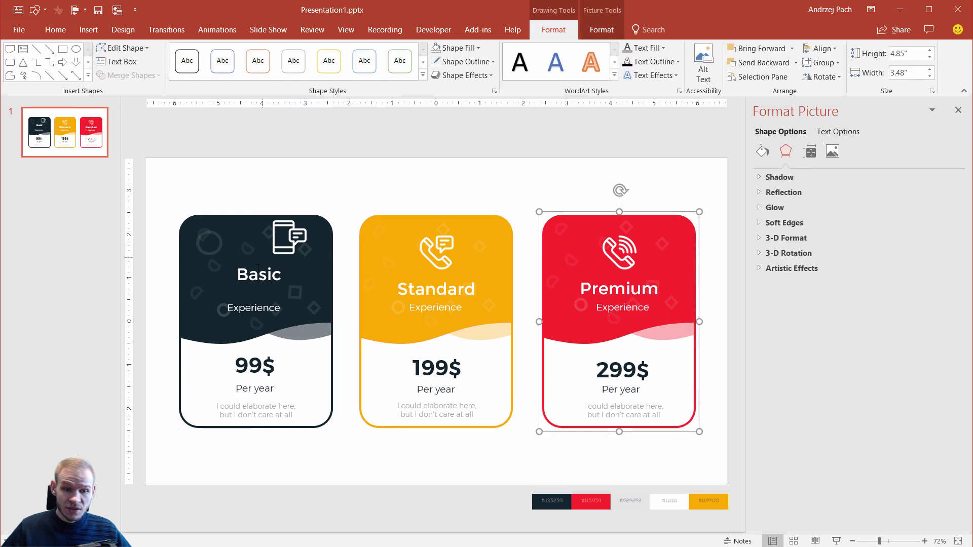
pyautogui.click(343, 182)
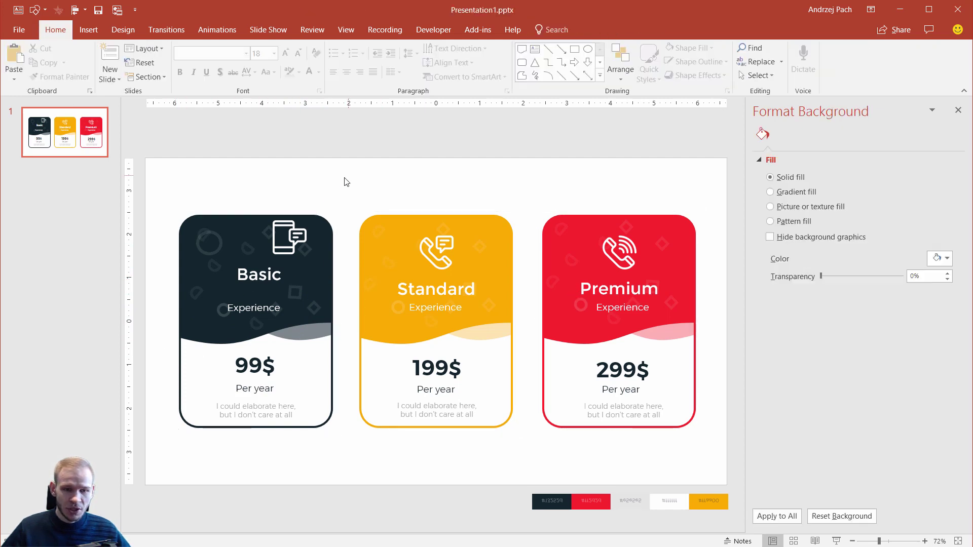
pyautogui.scroll(-2, 335, 223)
pyautogui.rightClick(66, 187)
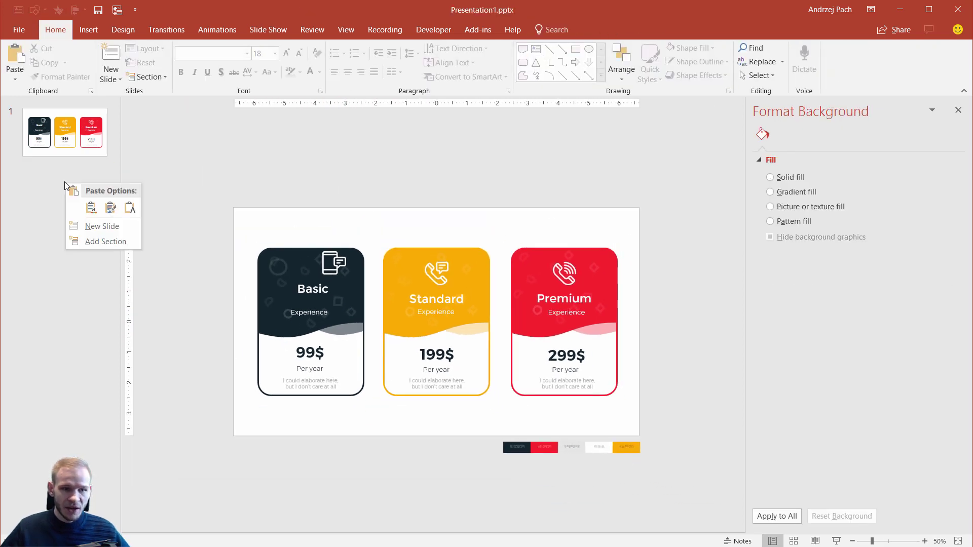
pyautogui.click(94, 223)
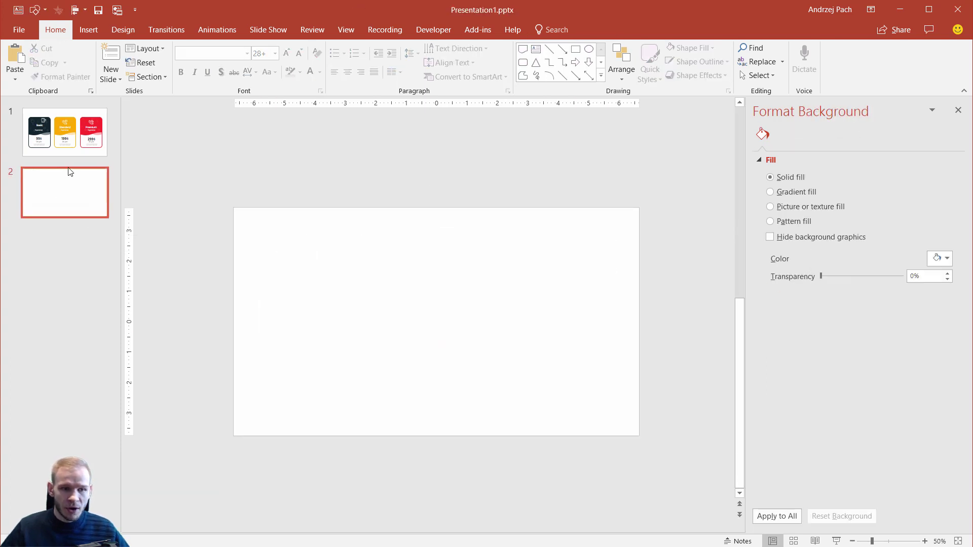
# Draw a tall blue rounded rectangle on the left side of slide 2.
pyautogui.click(88, 31)
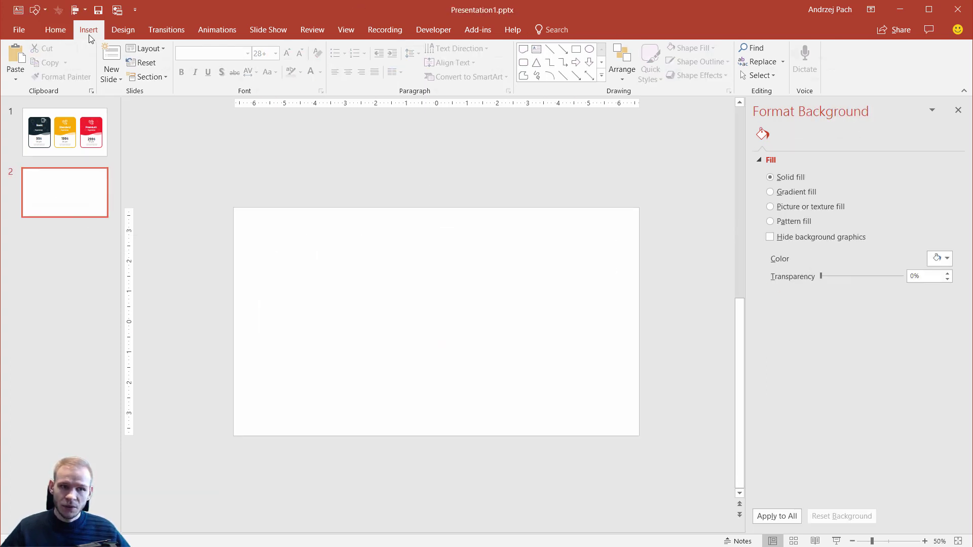
pyautogui.click(205, 63)
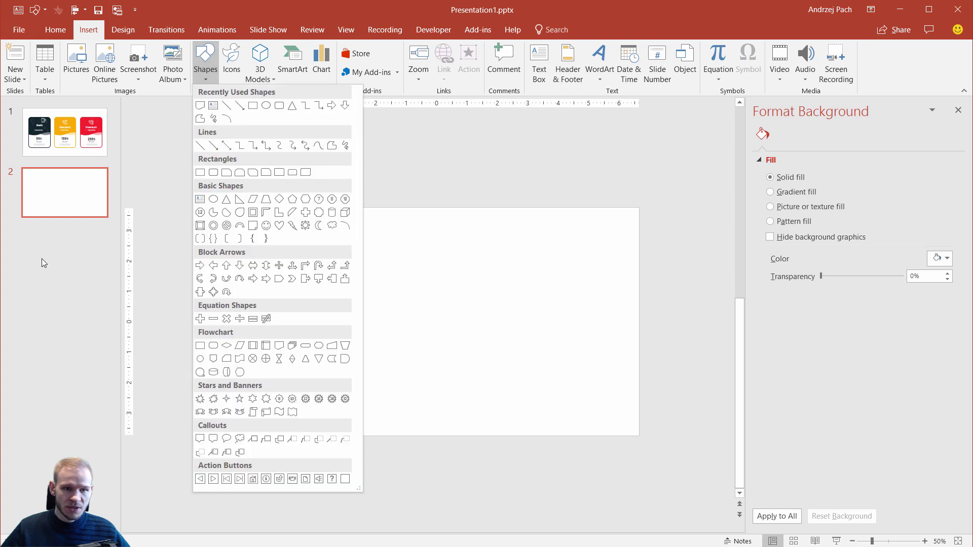
pyautogui.click(217, 174)
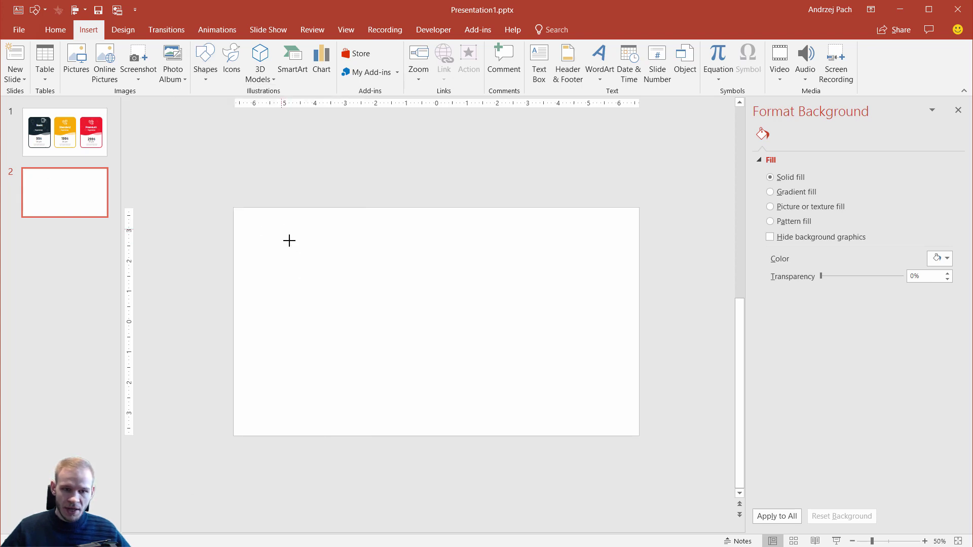
pyautogui.moveTo(282, 230)
pyautogui.mouseDown()
pyautogui.moveTo(386, 380)
pyautogui.moveTo(431, 419)
pyautogui.mouseUp()
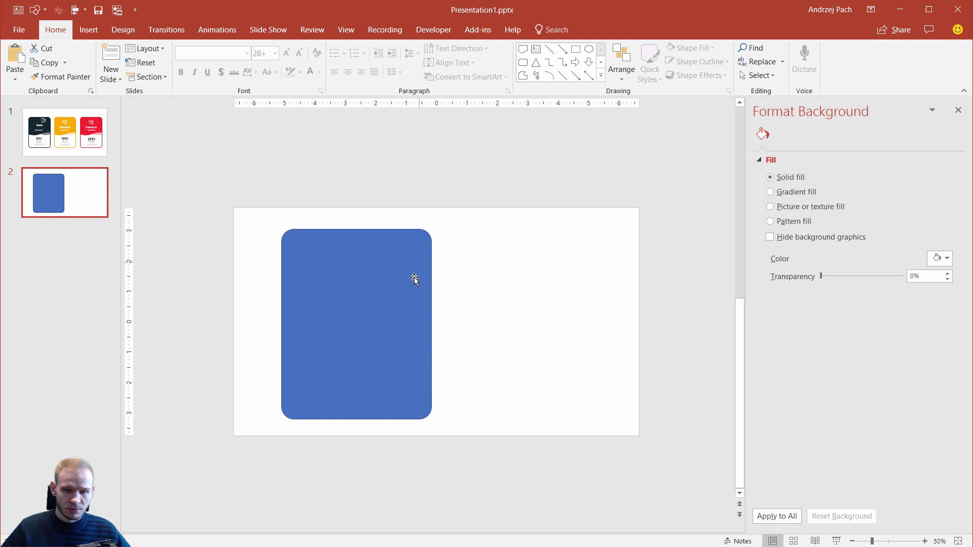
pyautogui.click(369, 299)
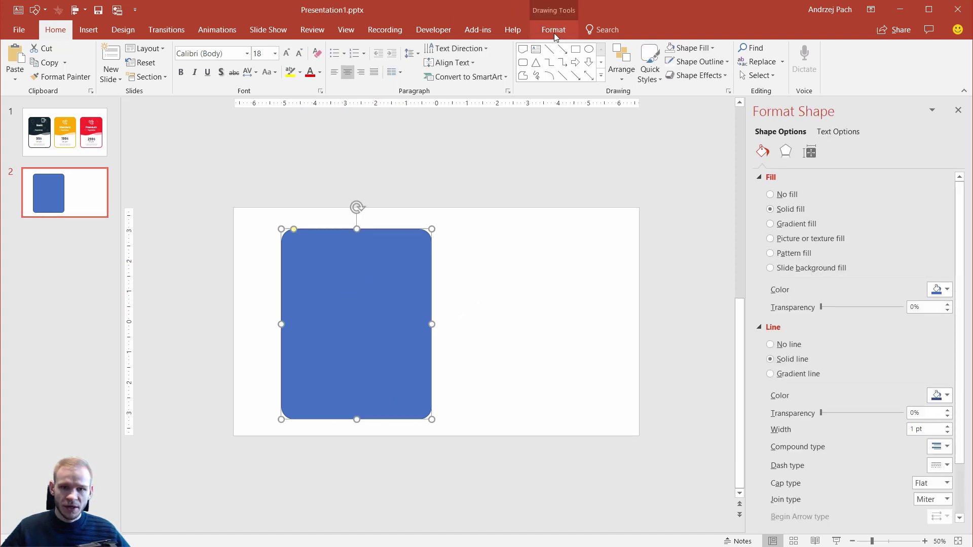
# Remove the rounded rectangle's fill.
pyautogui.click(554, 30)
pyautogui.click(469, 52)
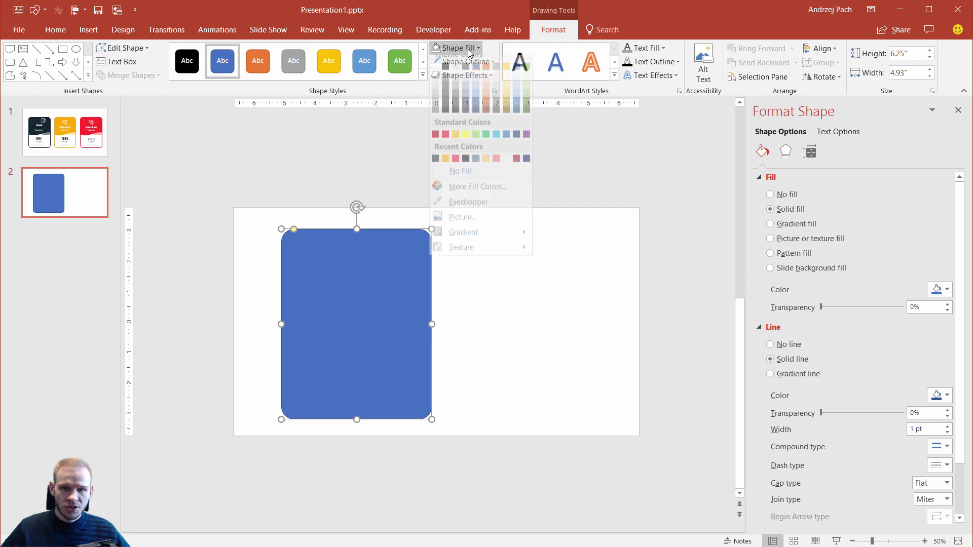
pyautogui.click(498, 185)
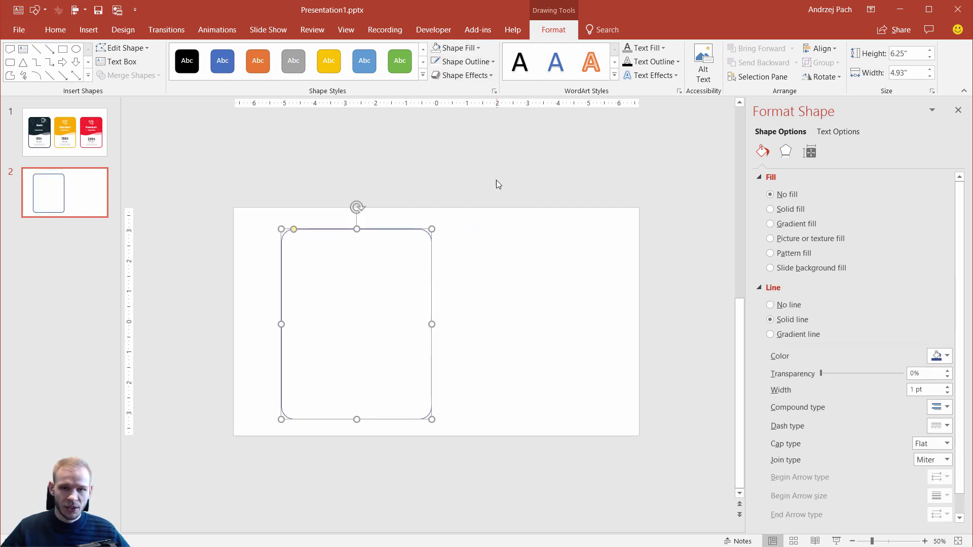
pyautogui.rightClick(463, 65)
pyautogui.press('Escape')
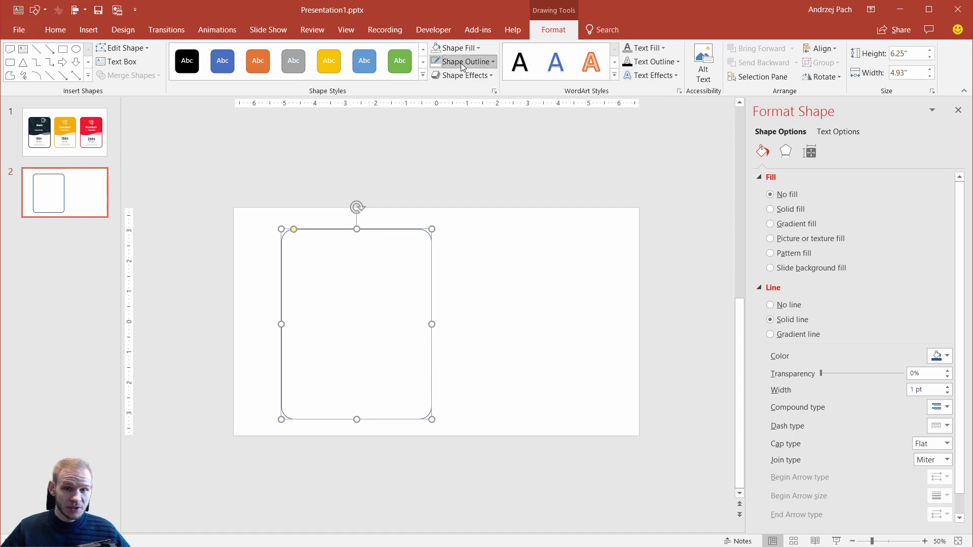
# Give the card a black 4½ pt outline and shift it slightly left.
pyautogui.click(460, 63)
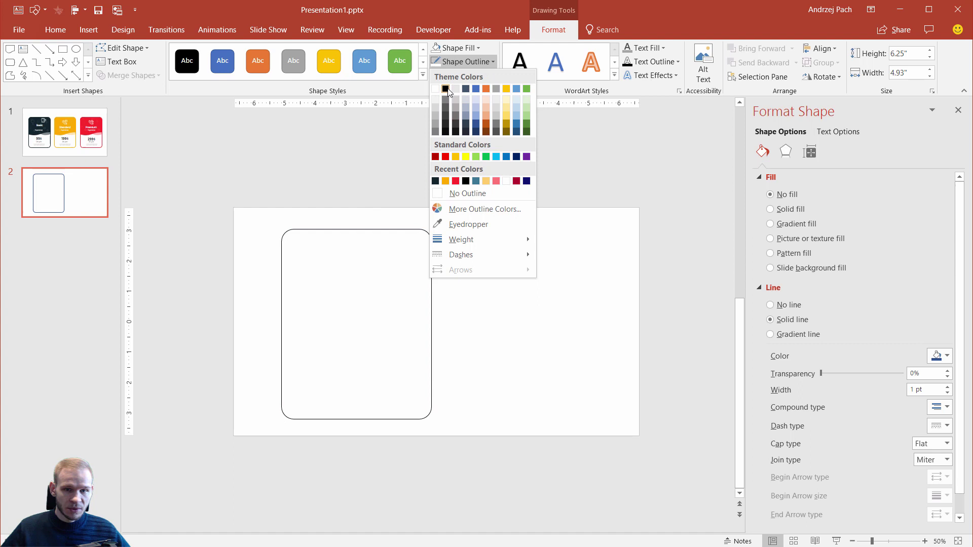
pyautogui.click(445, 90)
pyautogui.click(465, 62)
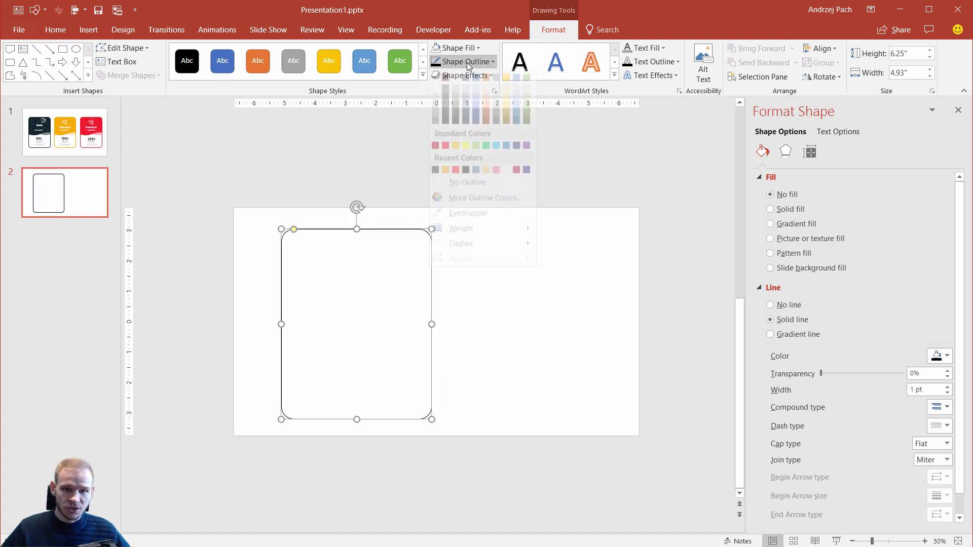
pyautogui.moveTo(494, 240)
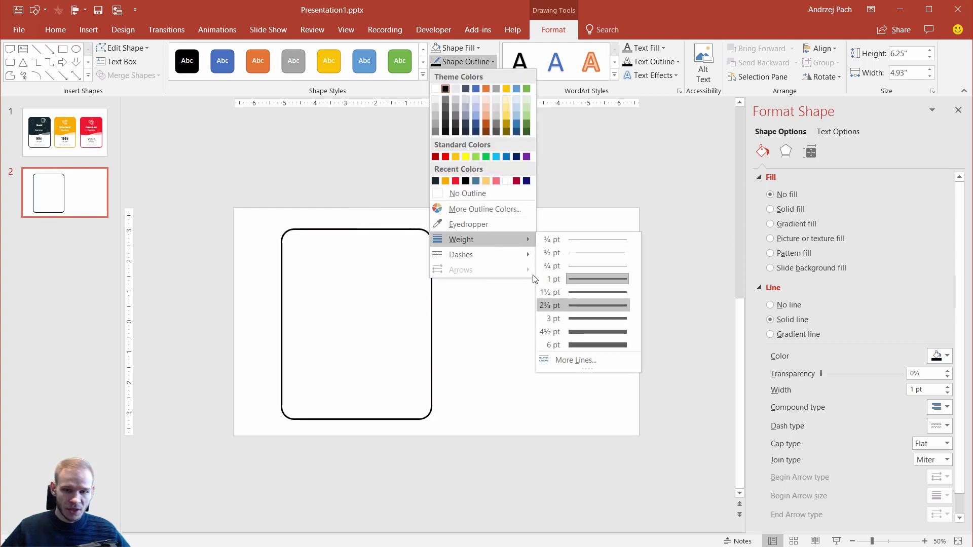
pyautogui.click(594, 334)
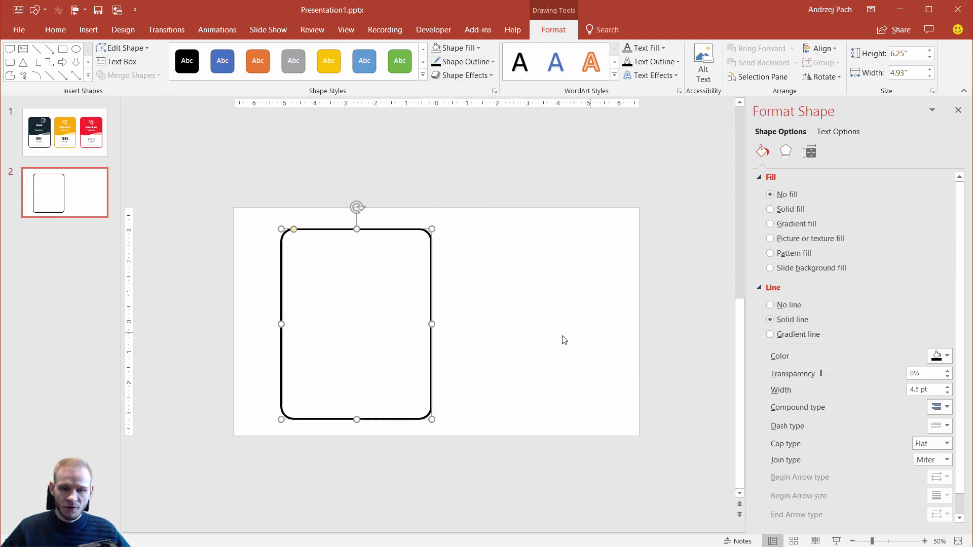
pyautogui.moveTo(374, 233); pyautogui.dragTo(352, 229)
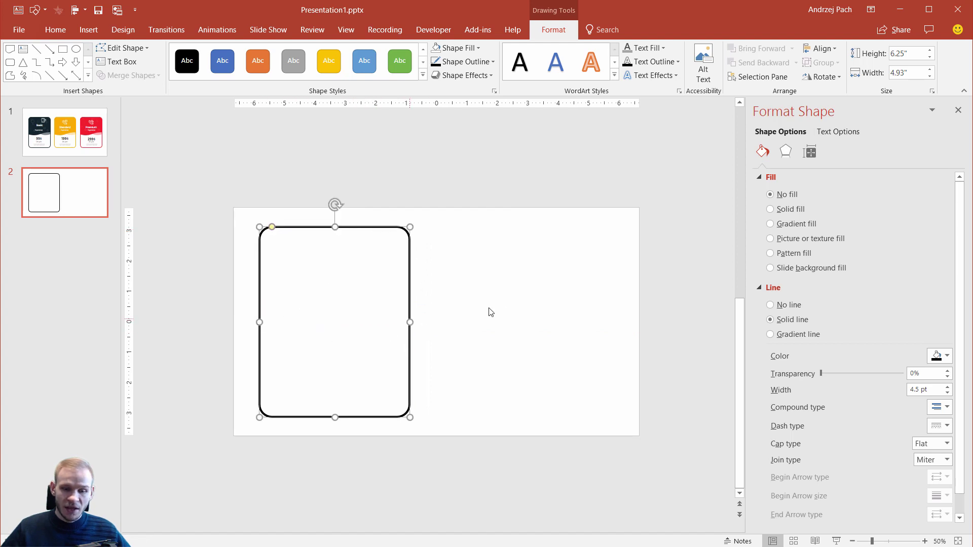
pyautogui.click(513, 314)
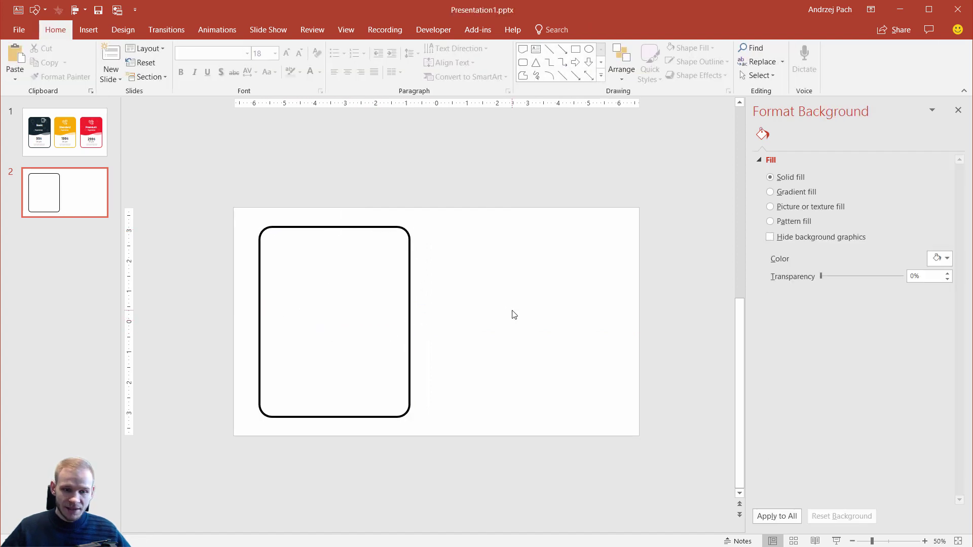
# Draw a blue Flowchart: Document wave across the card's upper middle and stretch it taller.
pyautogui.click(92, 34)
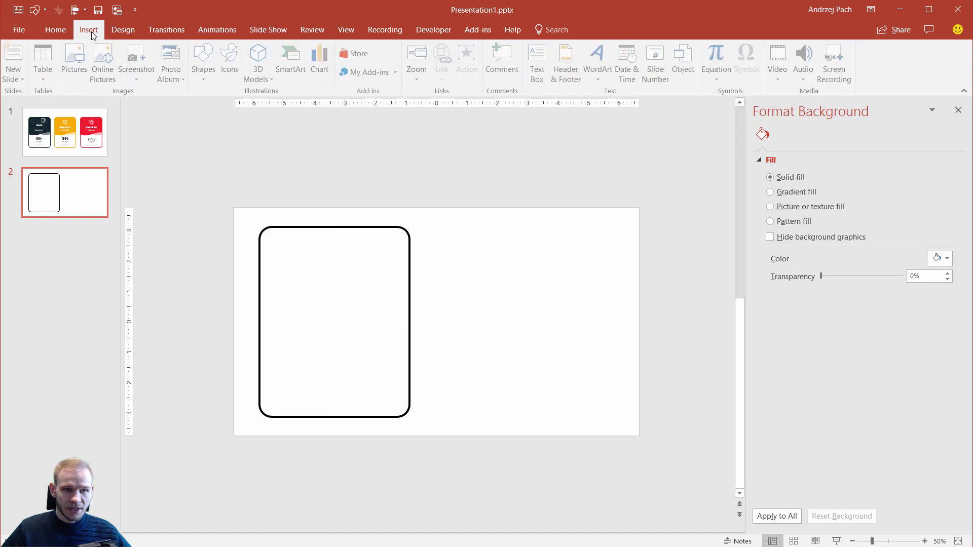
pyautogui.click(207, 74)
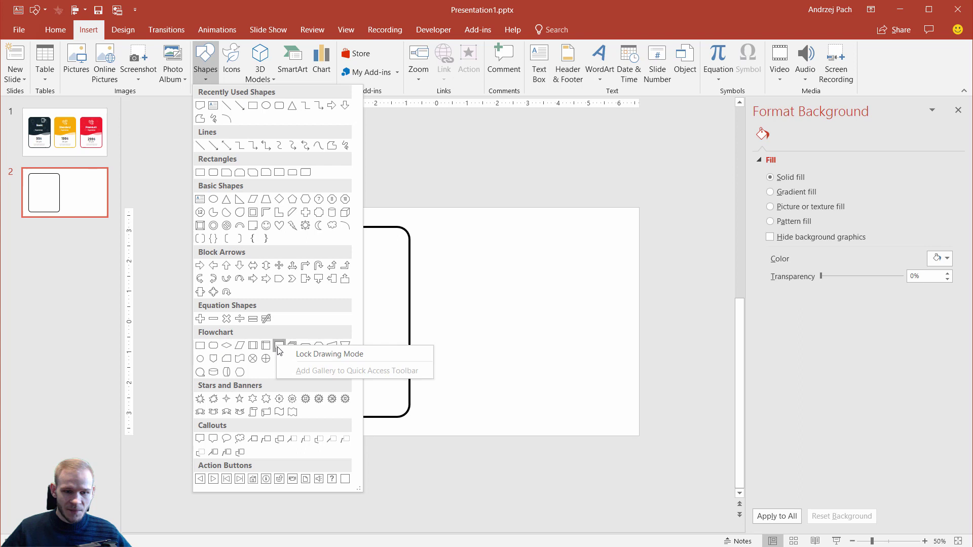
pyautogui.click(278, 350)
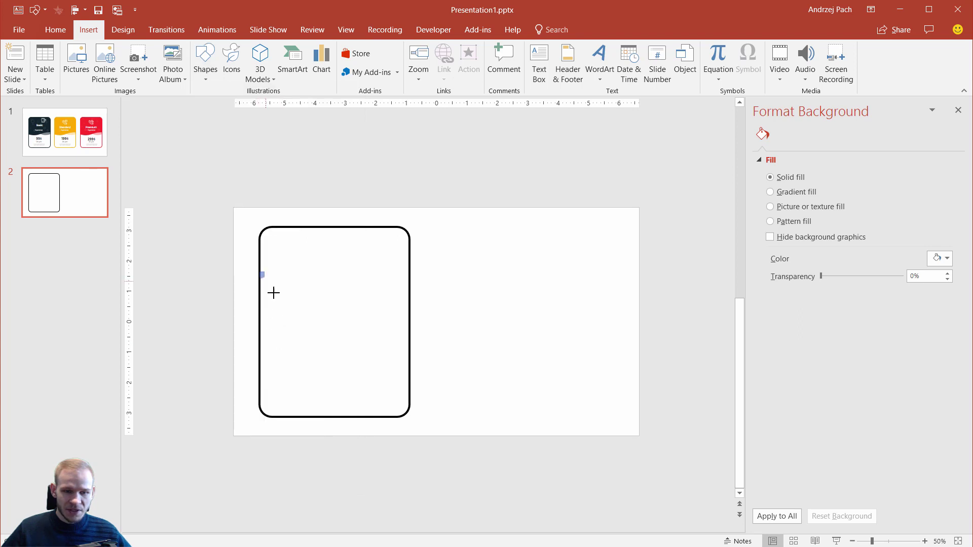
pyautogui.moveTo(274, 293); pyautogui.dragTo(409, 349)
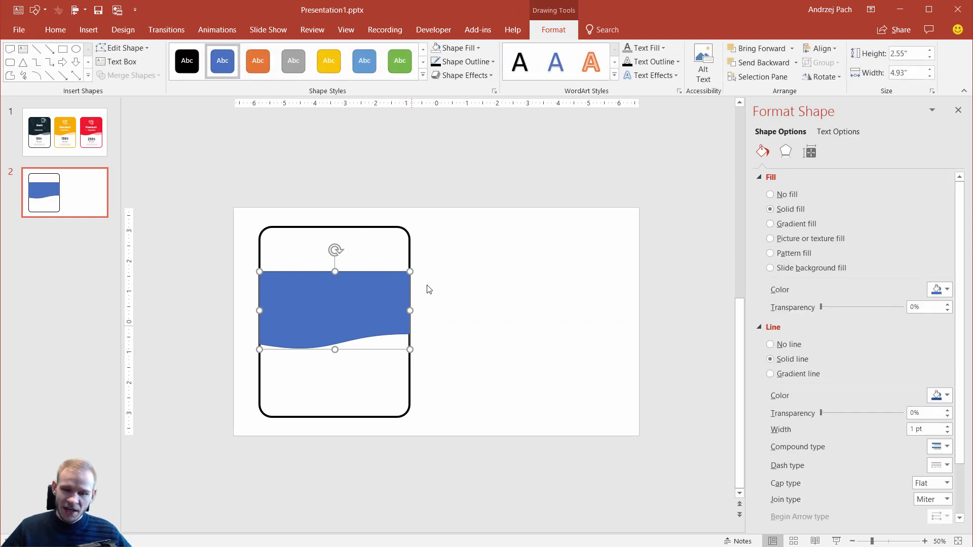
pyautogui.moveTo(335, 274); pyautogui.dragTo(341, 255)
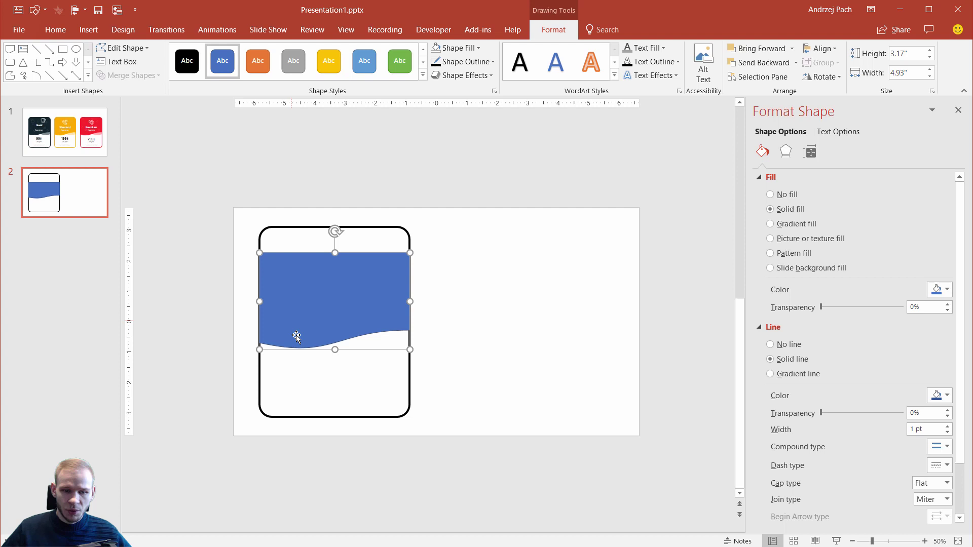
pyautogui.moveTo(269, 344); pyautogui.dragTo(319, 331)
# Duplicate the card outline and place the copy exactly over the original.
pyautogui.click(409, 379)
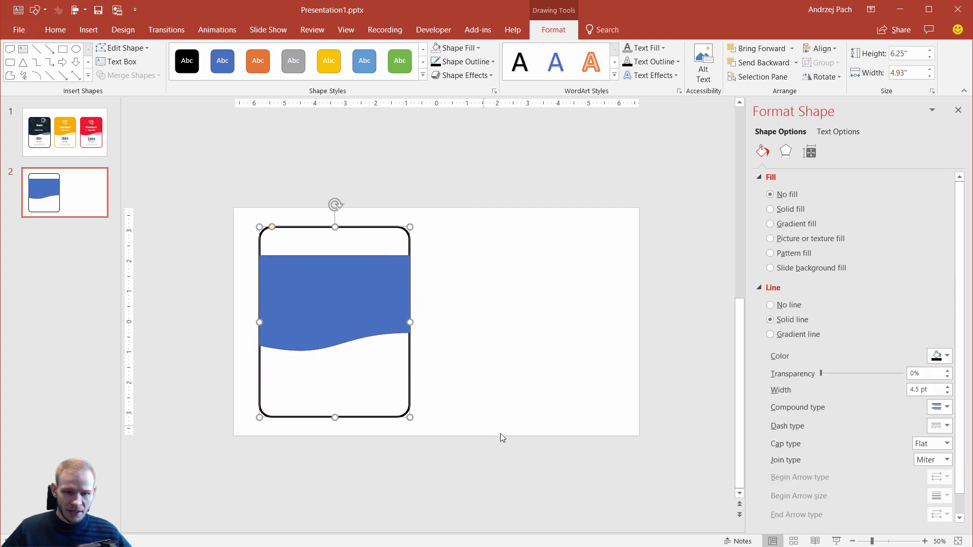
pyautogui.hotkey('ctrl', 'c')
pyautogui.hotkey('ctrl', 'v')
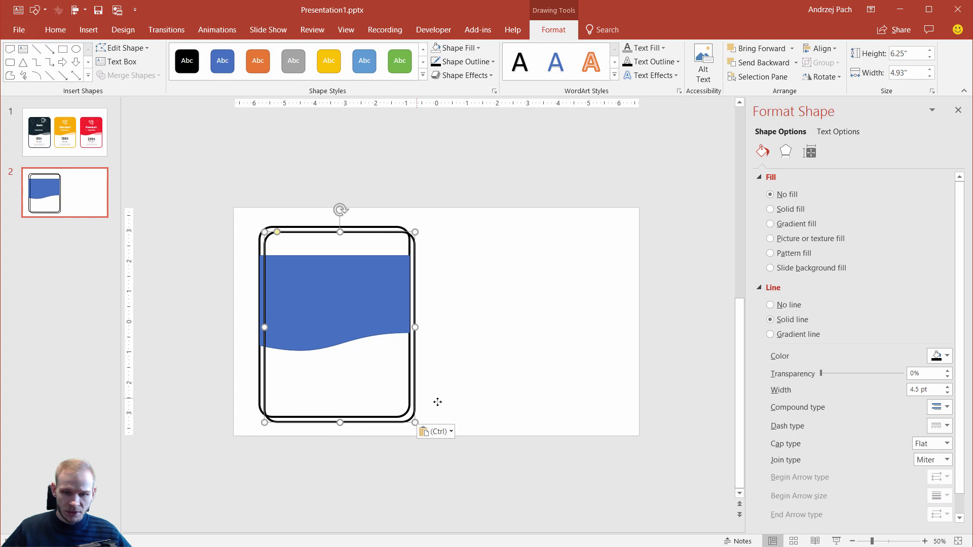
pyautogui.moveTo(431, 400); pyautogui.dragTo(583, 400)
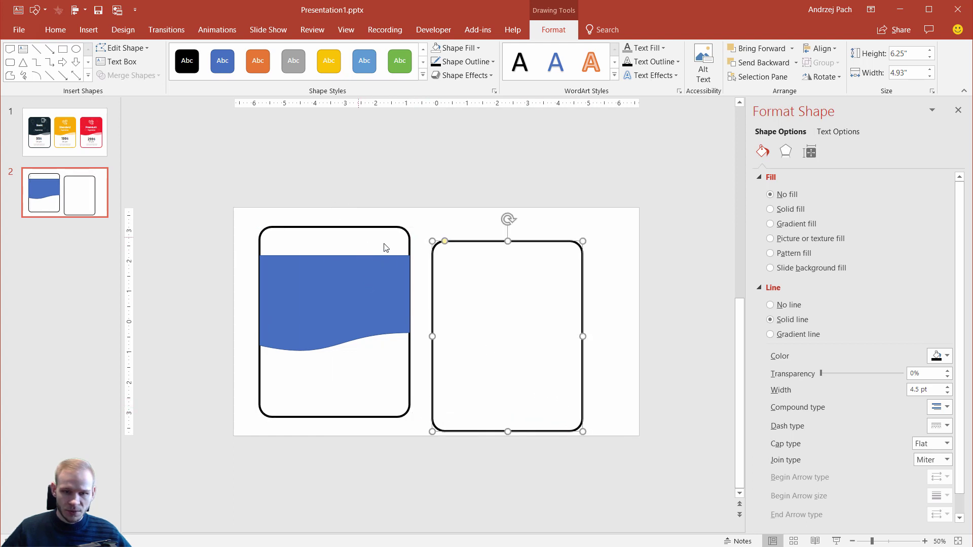
pyautogui.moveTo(482, 243); pyautogui.dragTo(304, 228)
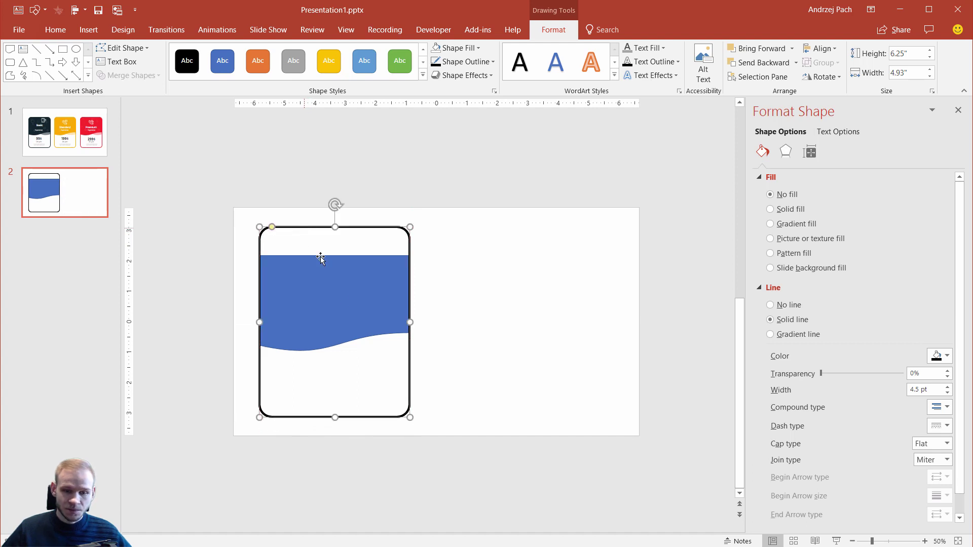
# Edit the copy's points into a curved top section with a slanted lower edge.
pyautogui.rightClick(395, 417)
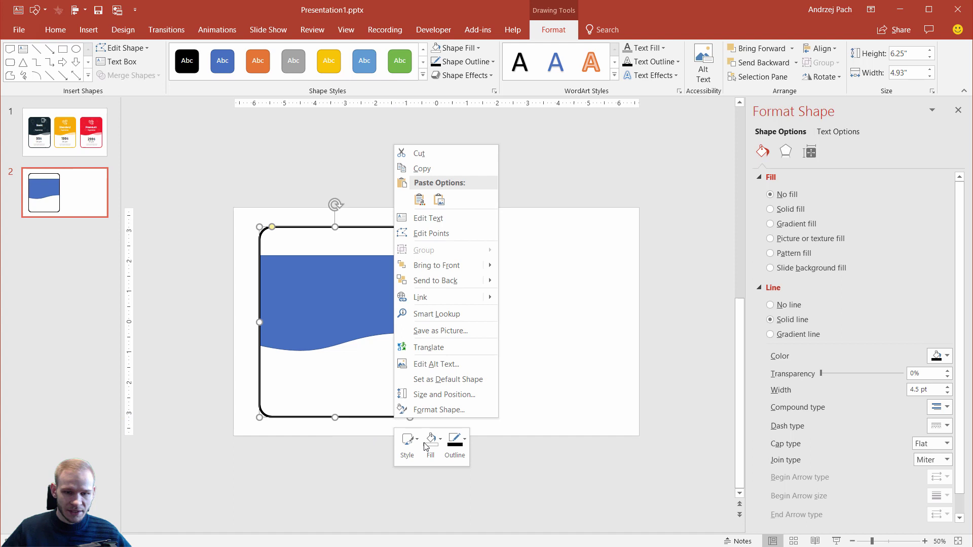
pyautogui.click(430, 233)
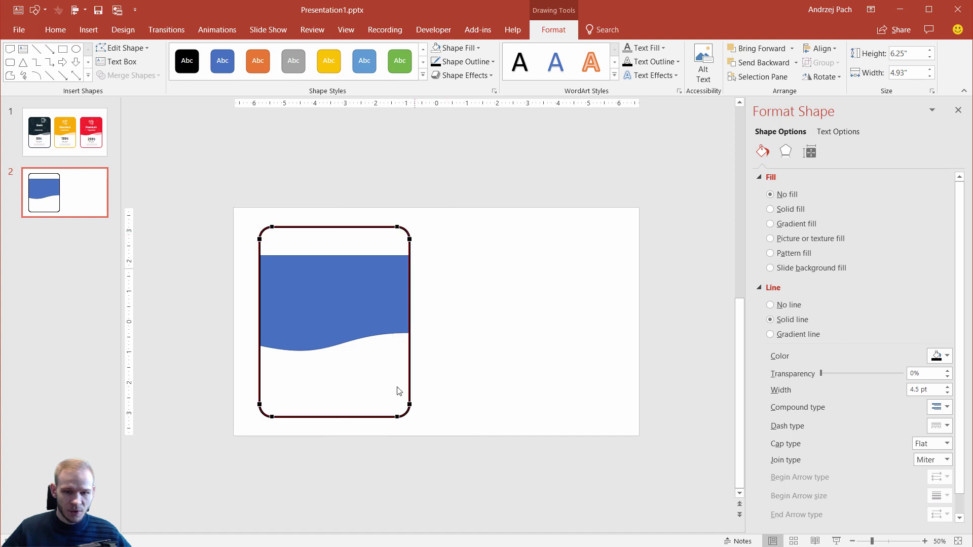
pyautogui.moveTo(408, 404); pyautogui.dragTo(384, 299)
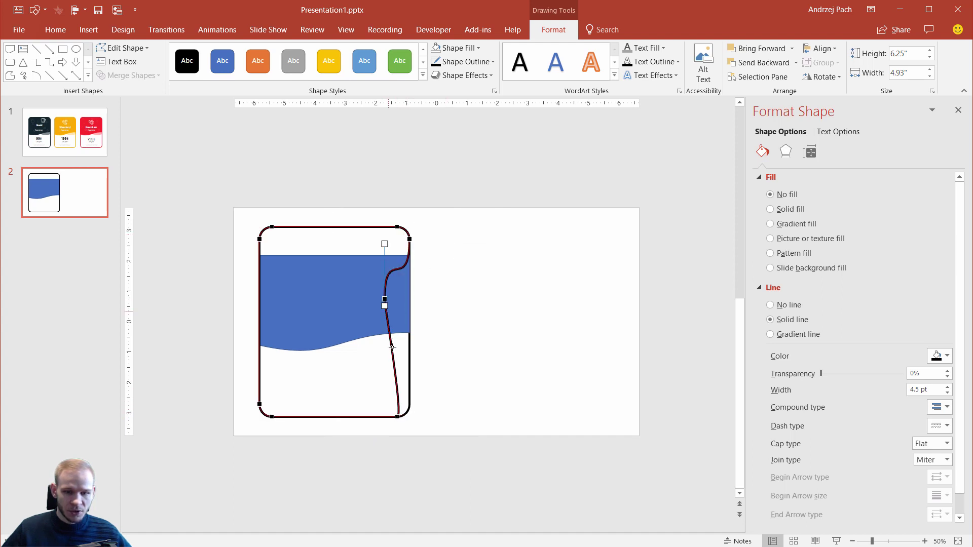
pyautogui.click(396, 416)
pyautogui.moveTo(395, 404); pyautogui.dragTo(288, 326)
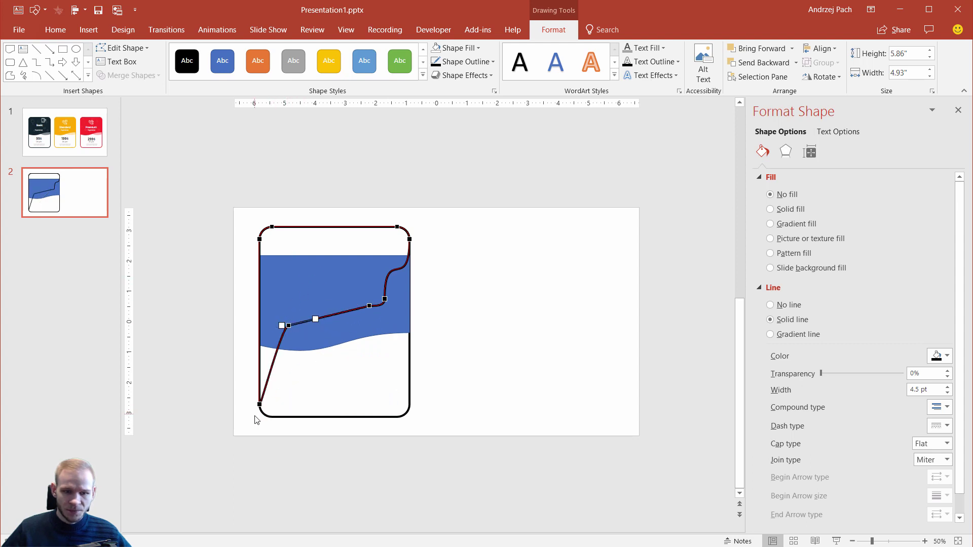
pyautogui.moveTo(260, 404); pyautogui.dragTo(263, 317)
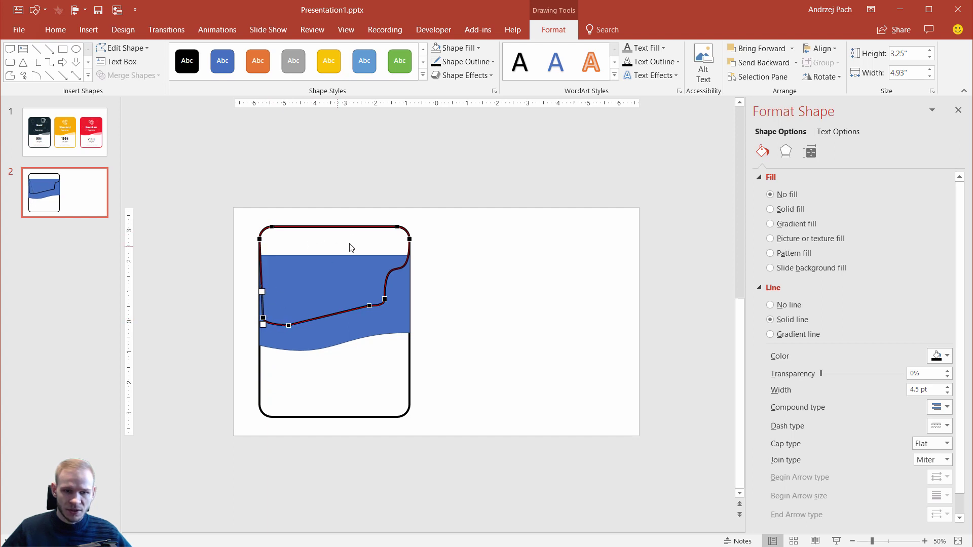
# Finish point editing and select the reshaped shape, undoing an accidental move.
pyautogui.click(477, 157)
pyautogui.click(402, 260)
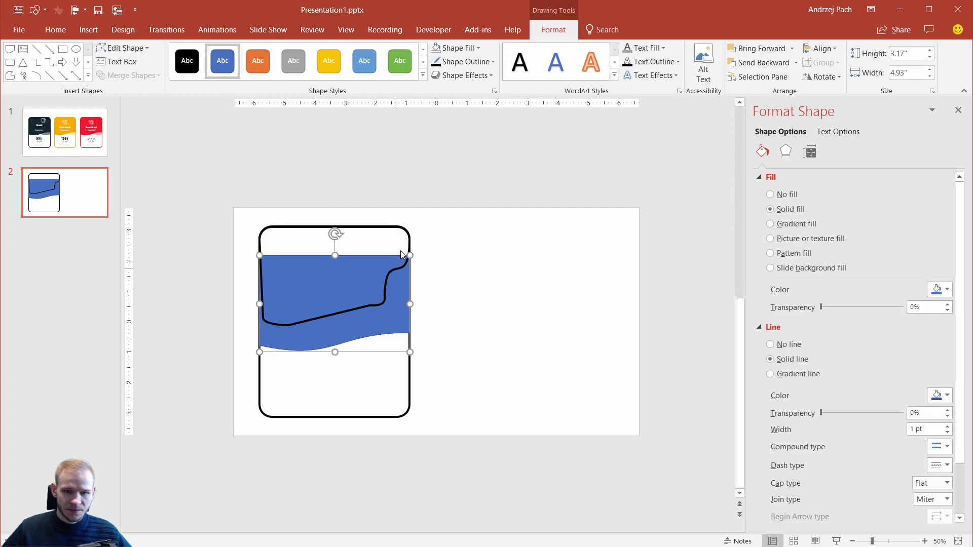
pyautogui.click(411, 252)
pyautogui.moveTo(410, 255); pyautogui.dragTo(446, 249)
pyautogui.hotkey('ctrl', 'z')
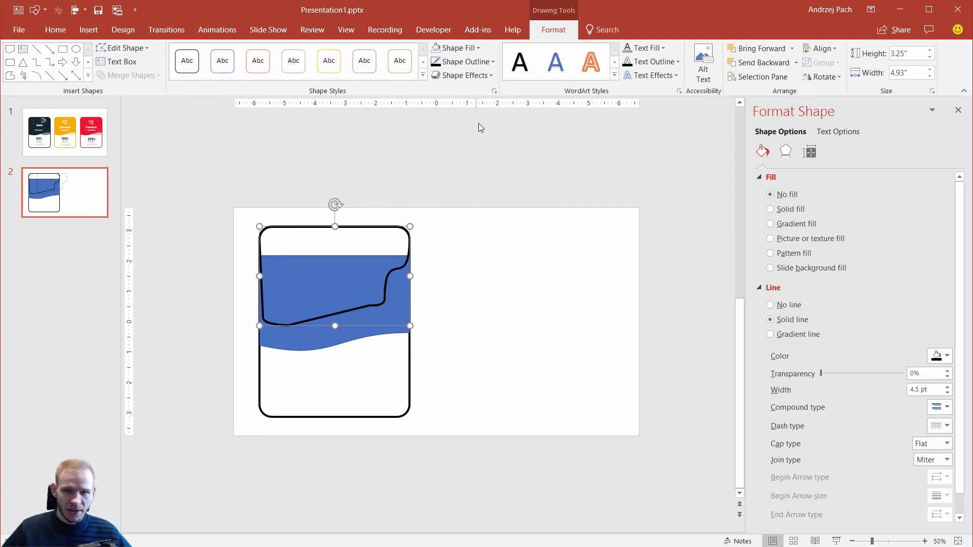
# Fill the reshaped top shape solid black and remove its outline.
pyautogui.click(457, 47)
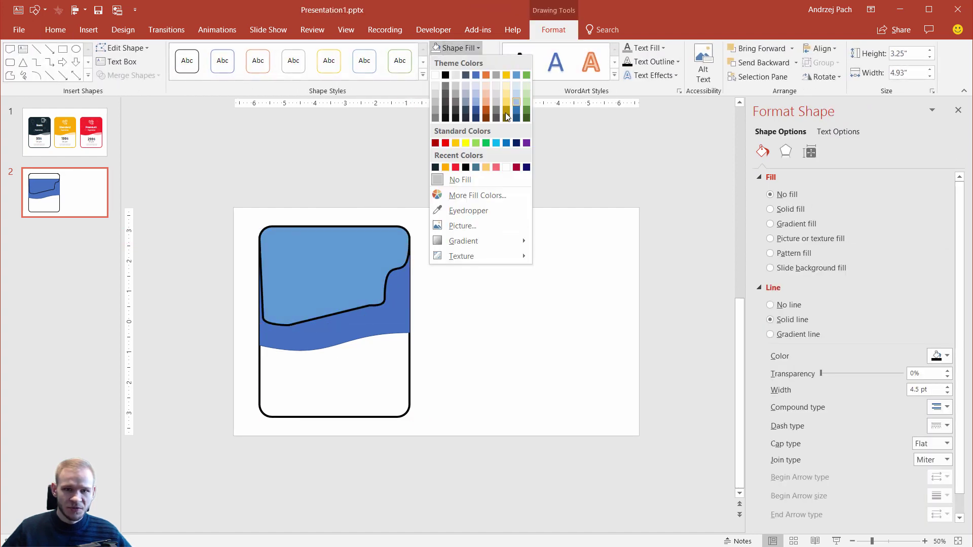
pyautogui.click(445, 76)
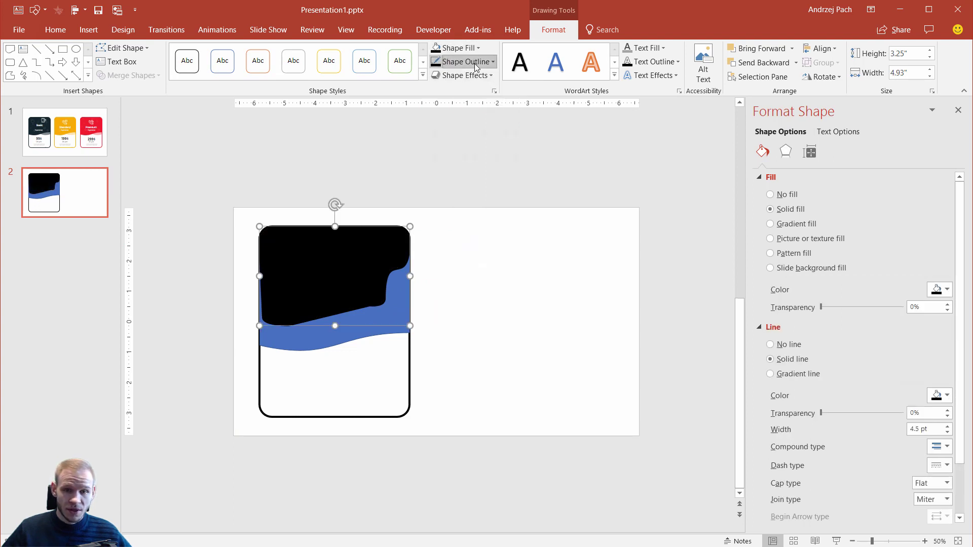
pyautogui.click(477, 66)
pyautogui.click(485, 192)
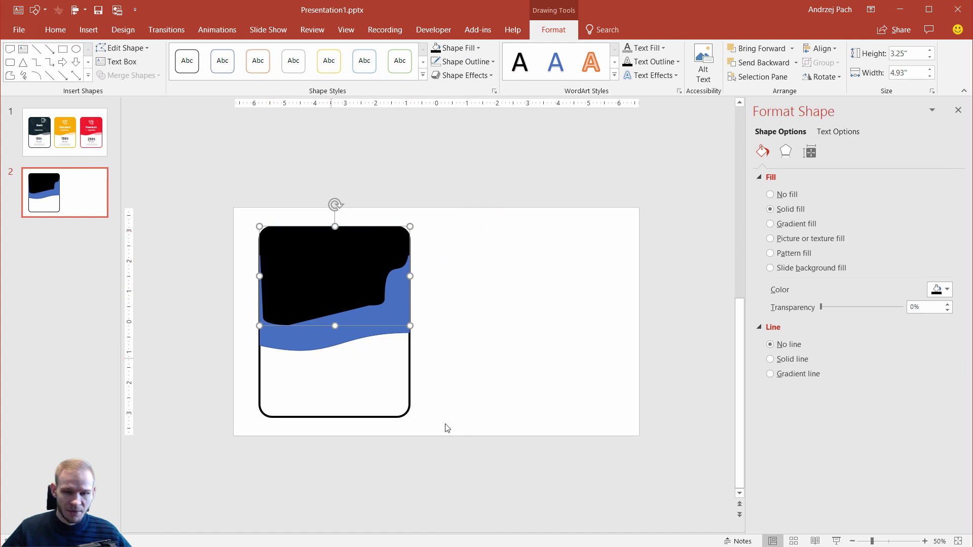
pyautogui.click(404, 299)
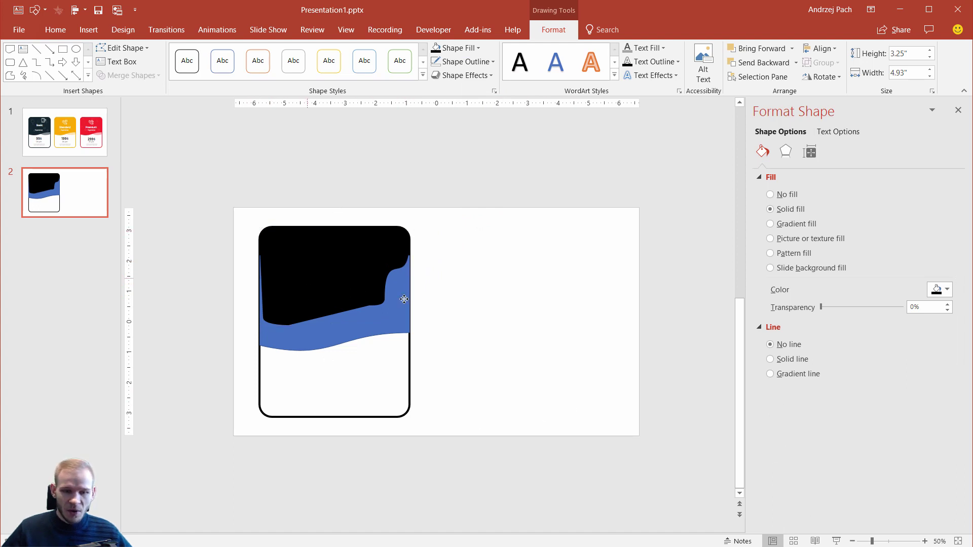
pyautogui.moveTo(404, 299); pyautogui.dragTo(591, 299)
pyautogui.hotkey('ctrl', 'z')
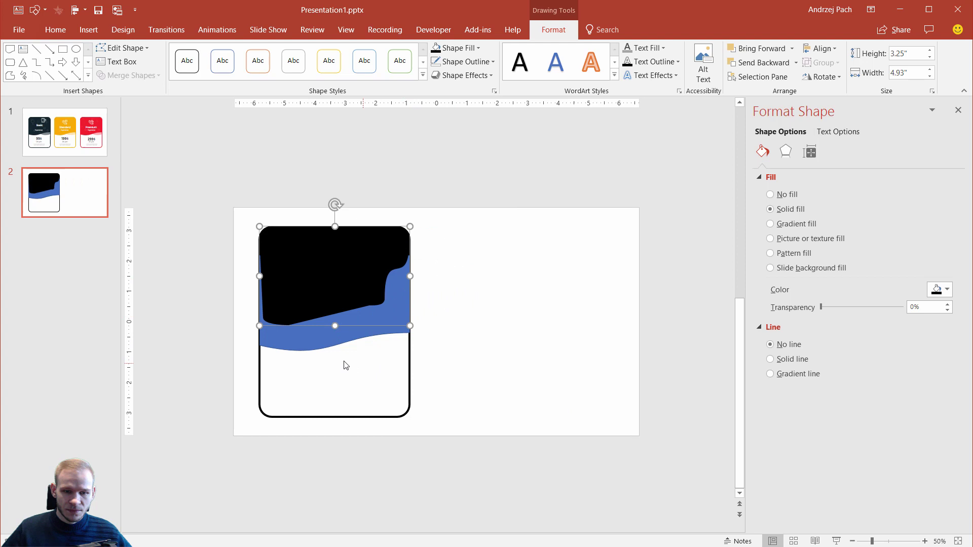
pyautogui.click(307, 342)
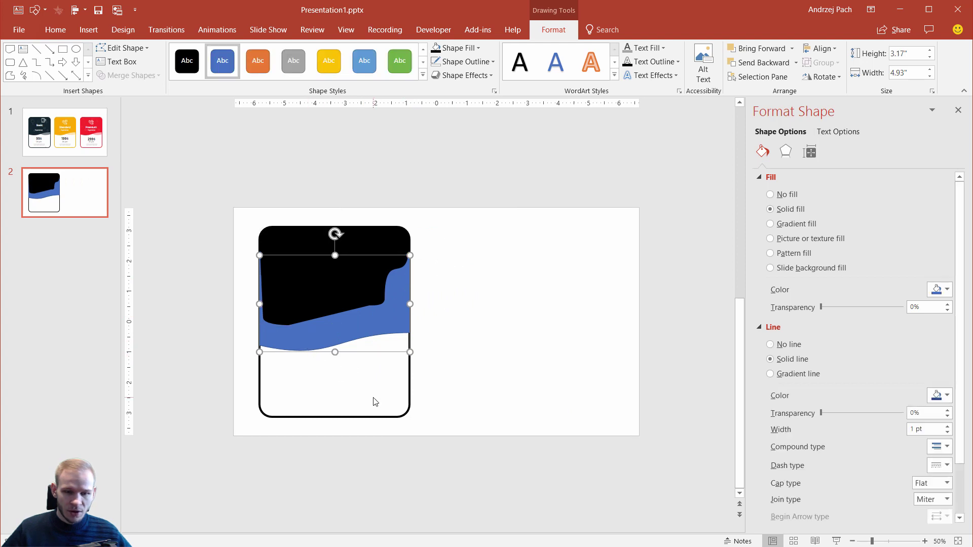
pyautogui.hotkey('ctrl', 'v')
pyautogui.moveTo(301, 322); pyautogui.dragTo(709, 340)
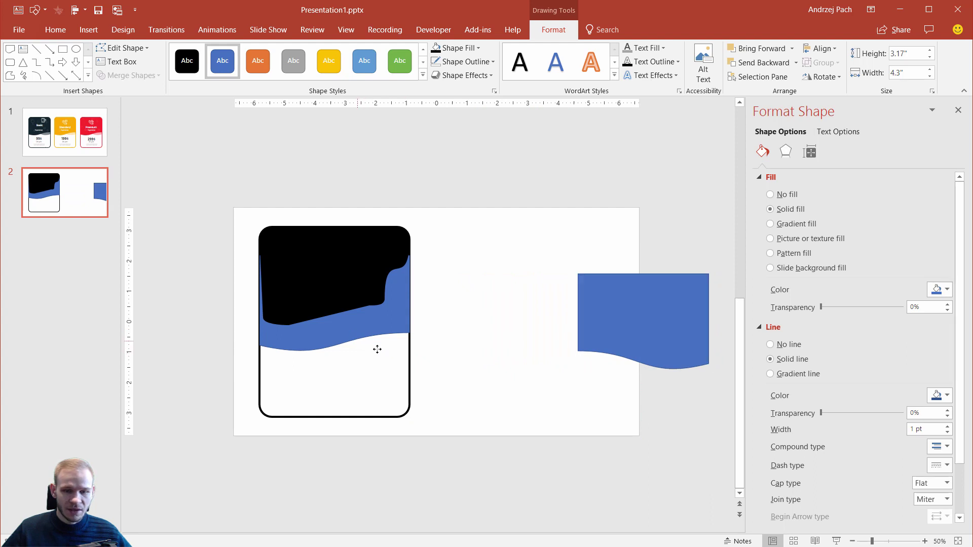
pyautogui.click(365, 348)
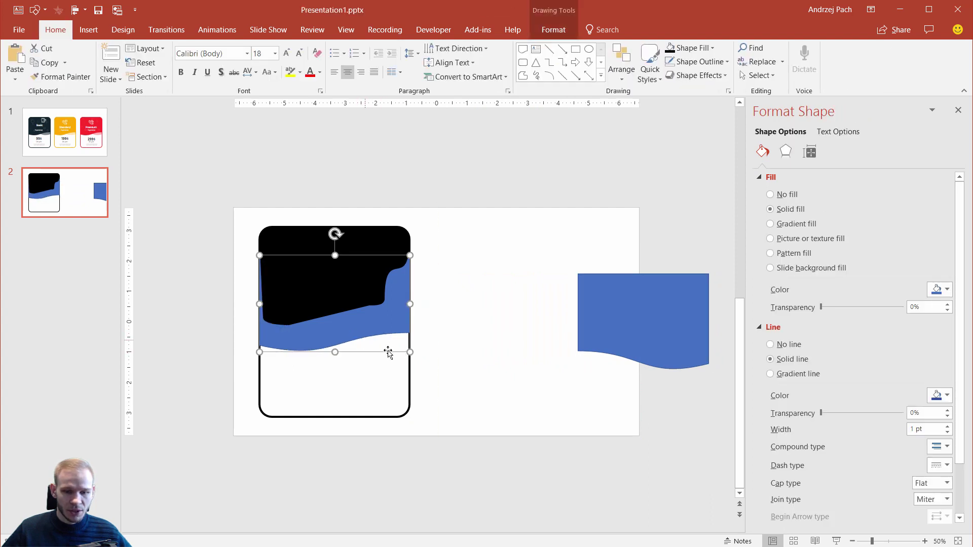
pyautogui.click(74, 127)
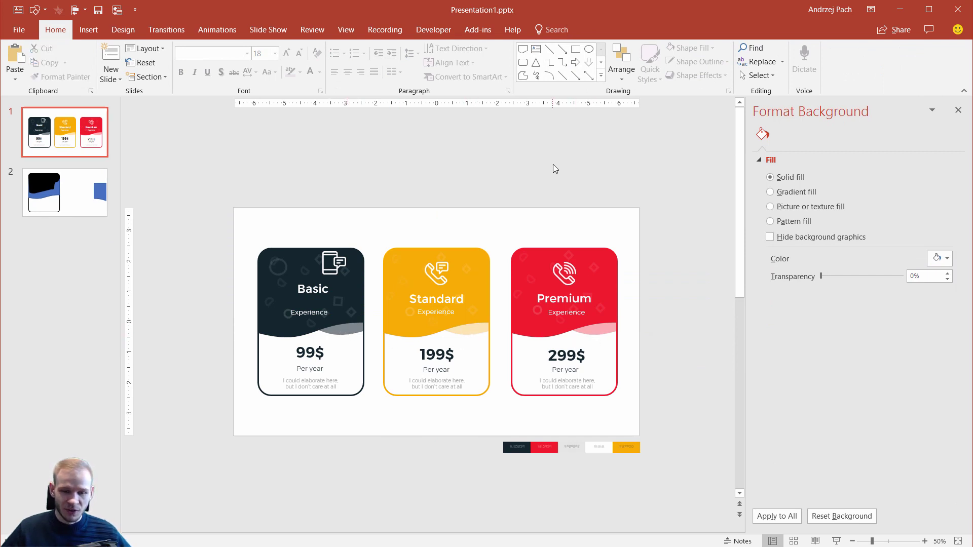
pyautogui.scroll(-4, 548, 241)
pyautogui.scroll(6, 547, 241)
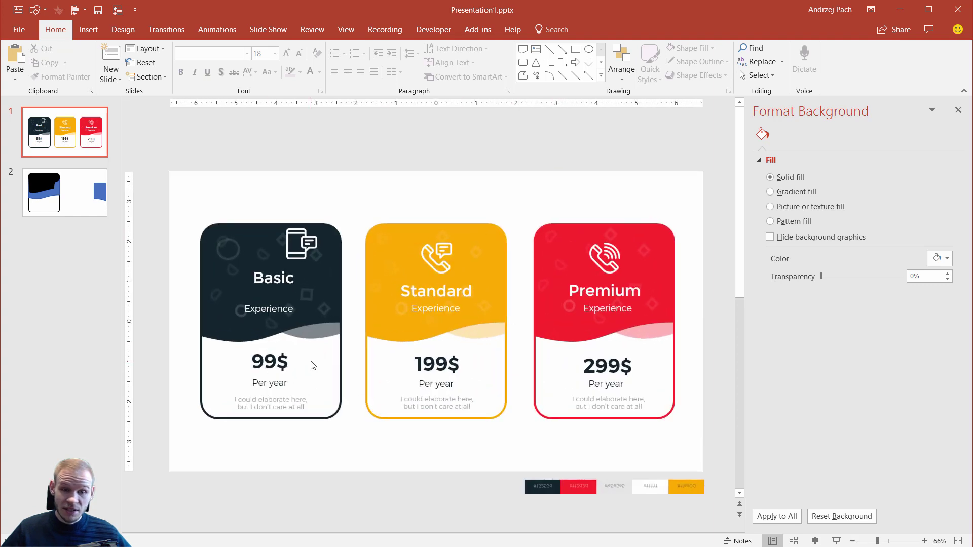
pyautogui.click(87, 202)
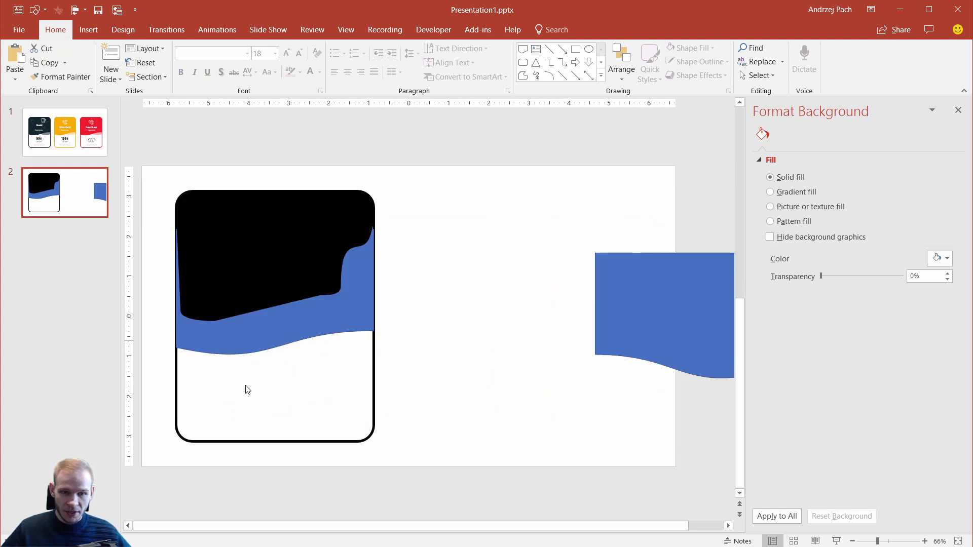
pyautogui.moveTo(207, 248); pyautogui.dragTo(496, 276)
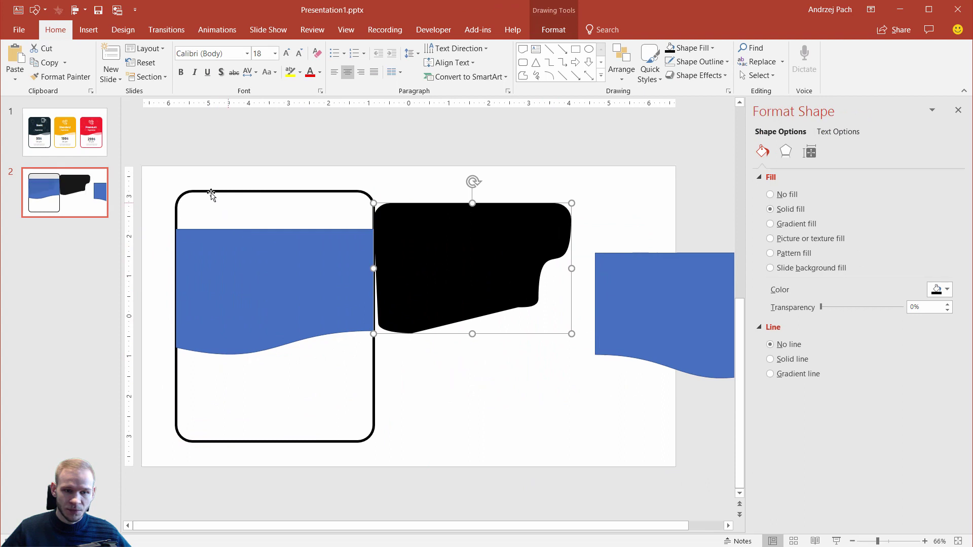
# Move the second blue wave into the card, send it to back, and narrow it from the left.
pyautogui.hotkey('ctrl', 'z')
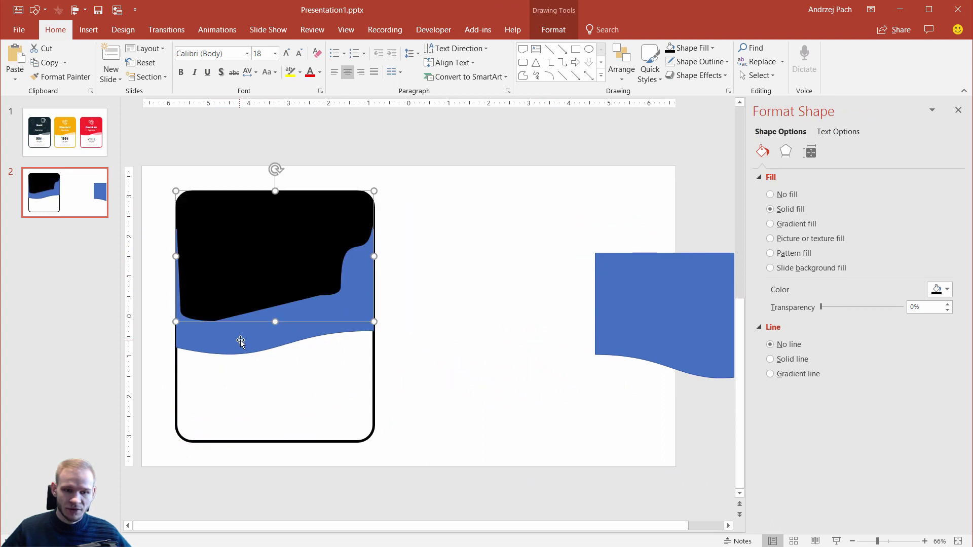
pyautogui.click(239, 343)
pyautogui.moveTo(654, 358); pyautogui.dragTo(300, 310)
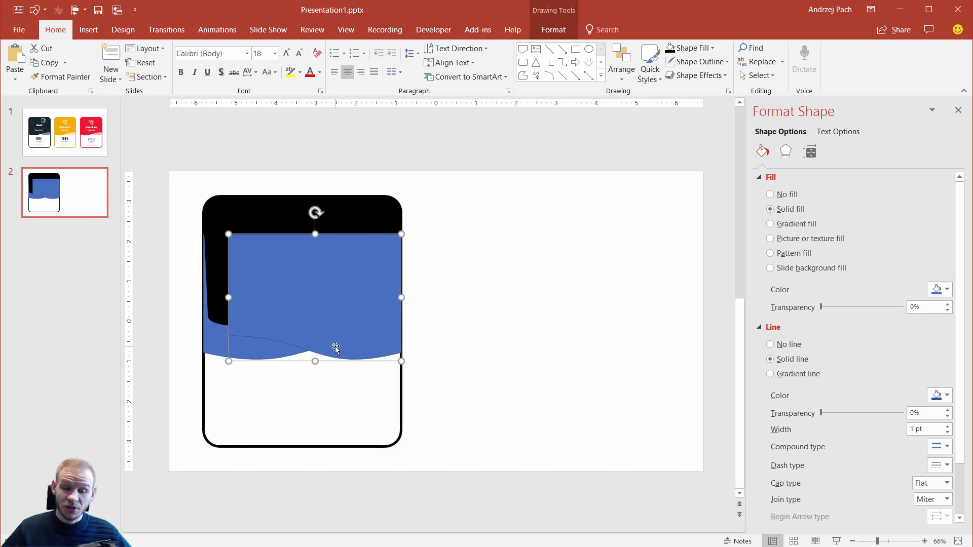
pyautogui.rightClick(303, 284)
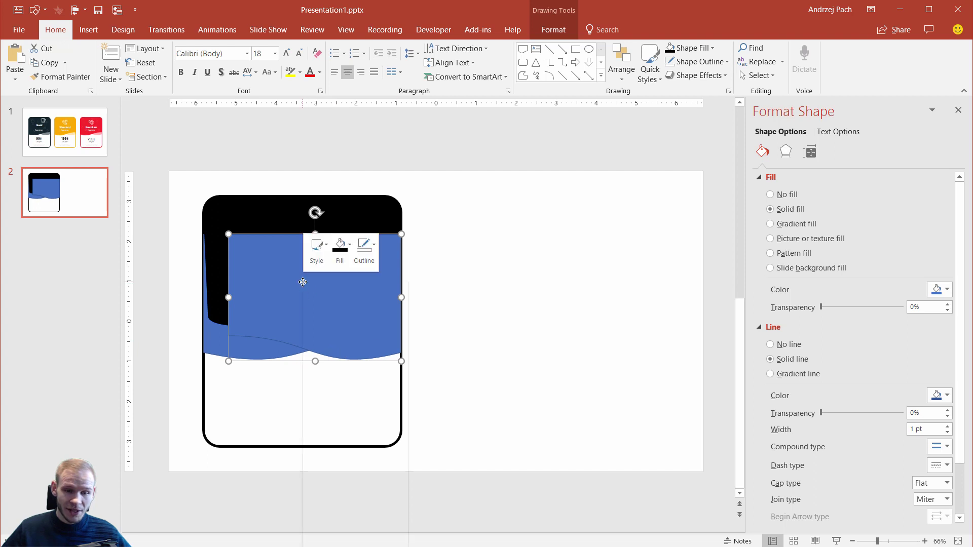
pyautogui.click(360, 418)
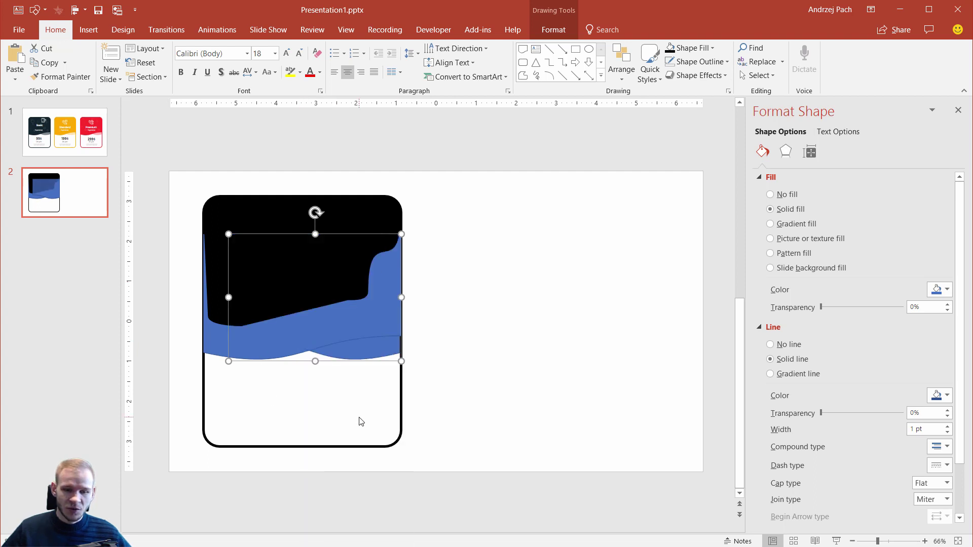
pyautogui.moveTo(228, 298); pyautogui.dragTo(278, 303)
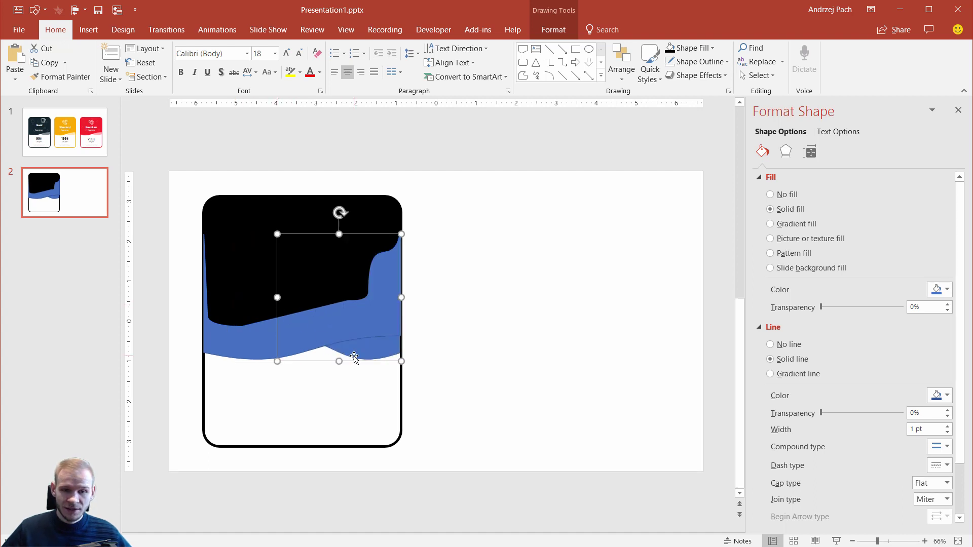
# Give the second wave no outline, 58% transparency and a pale gold fill.
pyautogui.click(554, 30)
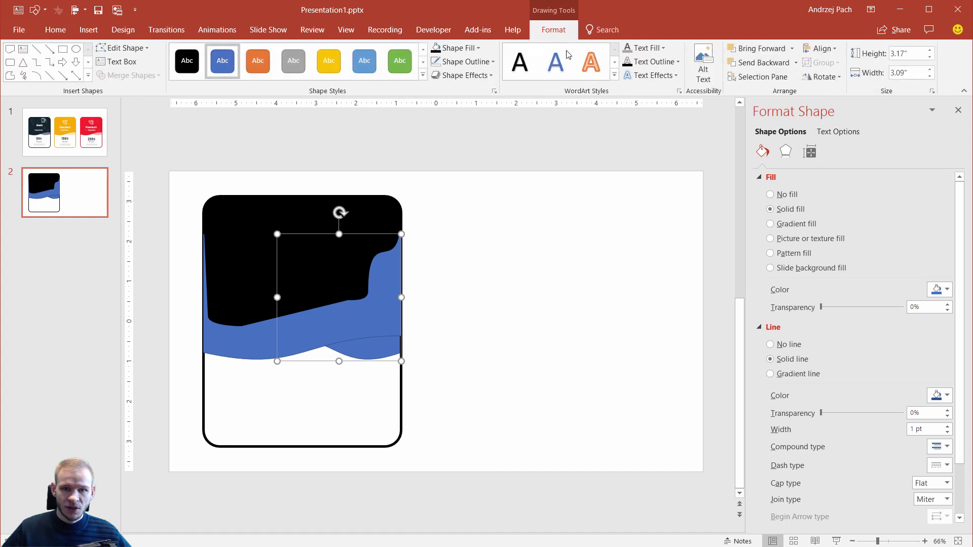
pyautogui.click(437, 68)
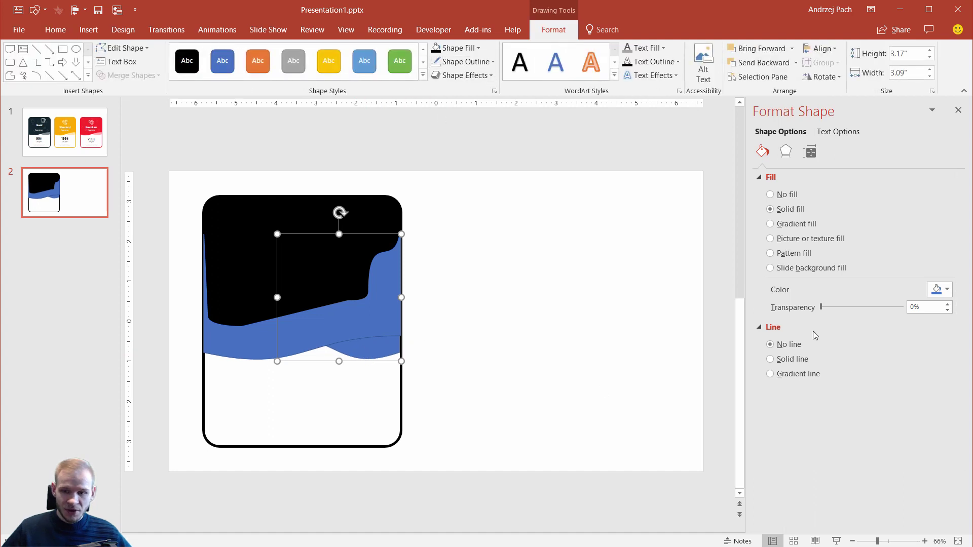
pyautogui.moveTo(821, 308); pyautogui.dragTo(871, 318)
pyautogui.click(944, 296)
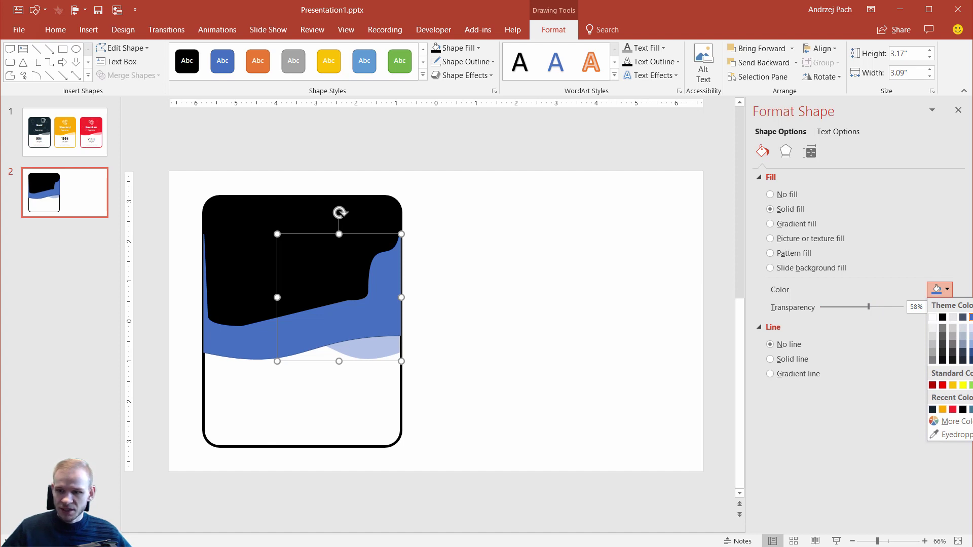
pyautogui.click(943, 409)
pyautogui.press('Escape')
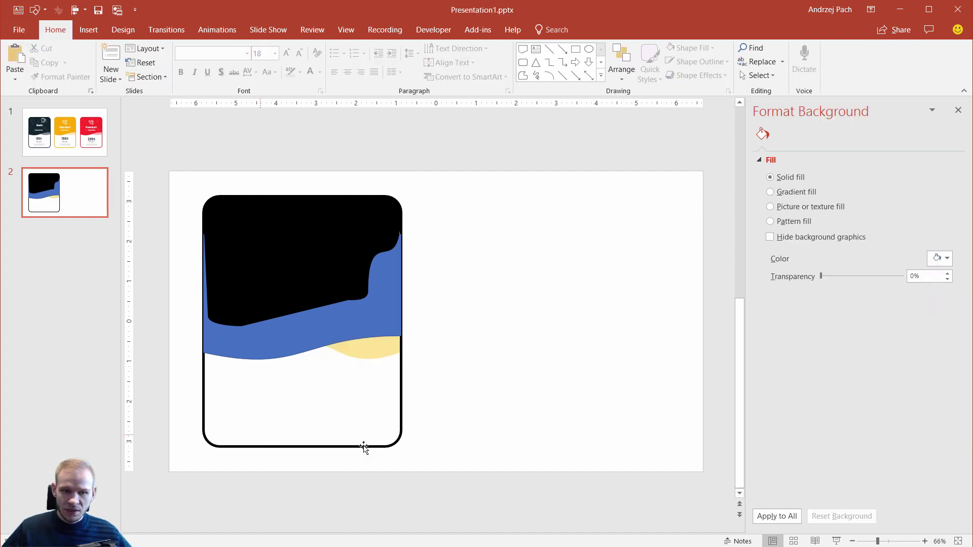
# Select the blue wave and the black top shape together on the card.
pyautogui.rightClick(390, 196)
pyautogui.click(464, 390)
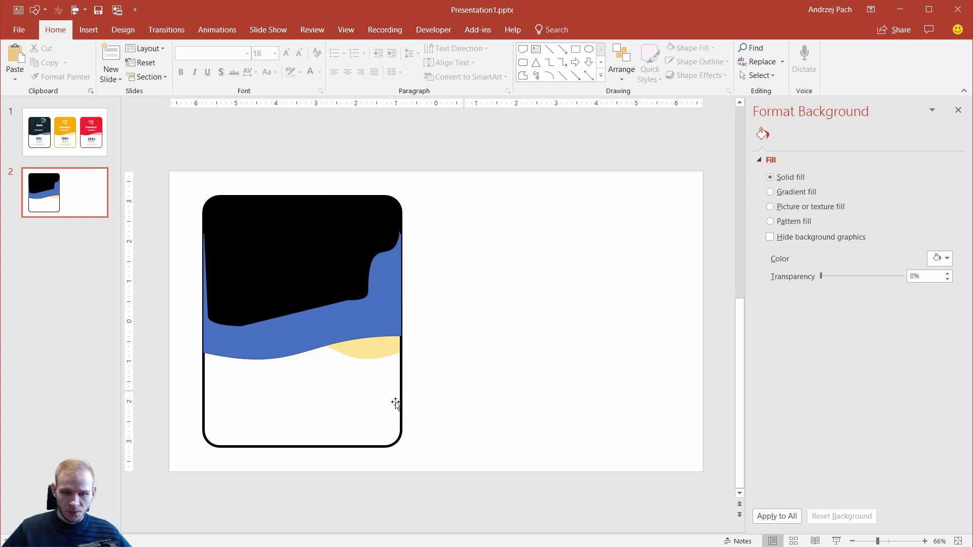
pyautogui.click(238, 349)
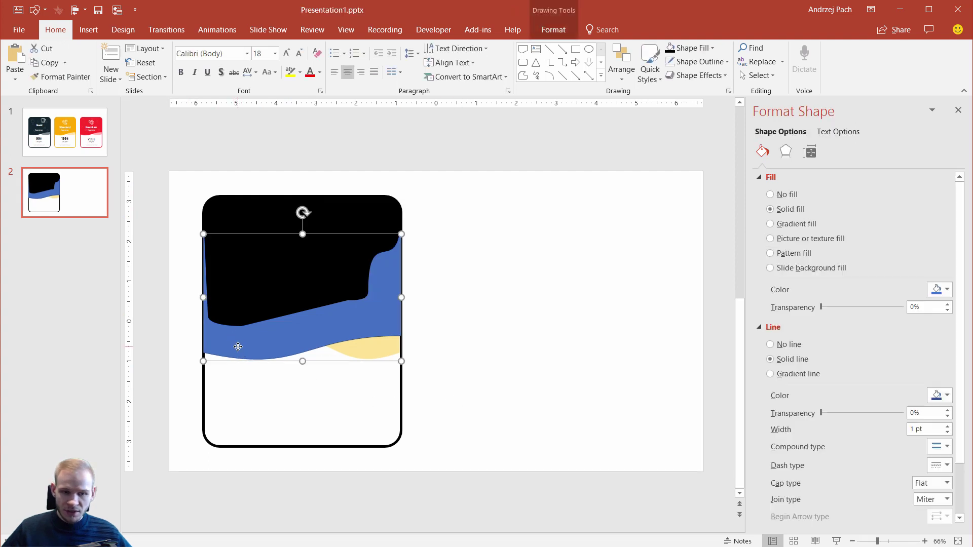
pyautogui.keyDown('shift'); pyautogui.click(257, 263); pyautogui.keyUp('shift')
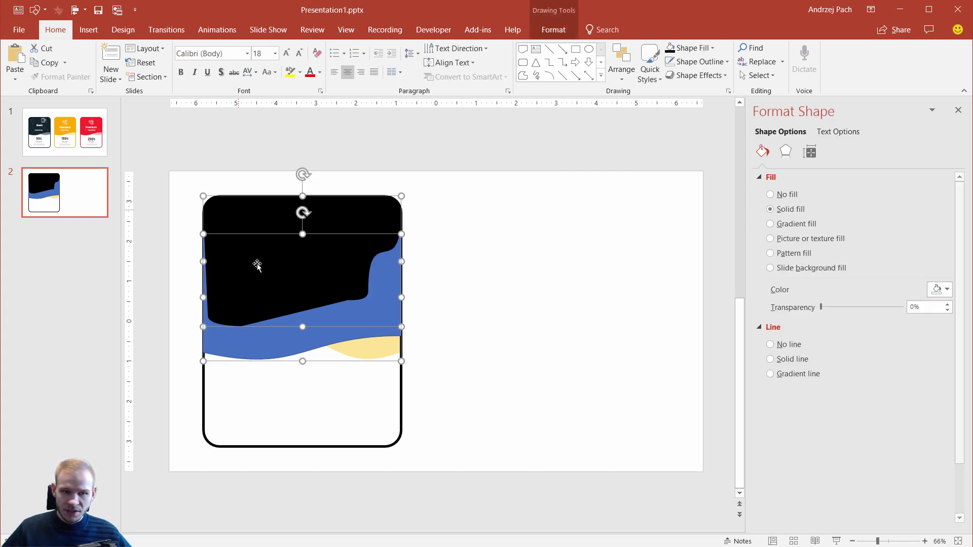
pyautogui.moveTo(238, 211); pyautogui.dragTo(434, 216)
pyautogui.hotkey('ctrl', 'z')
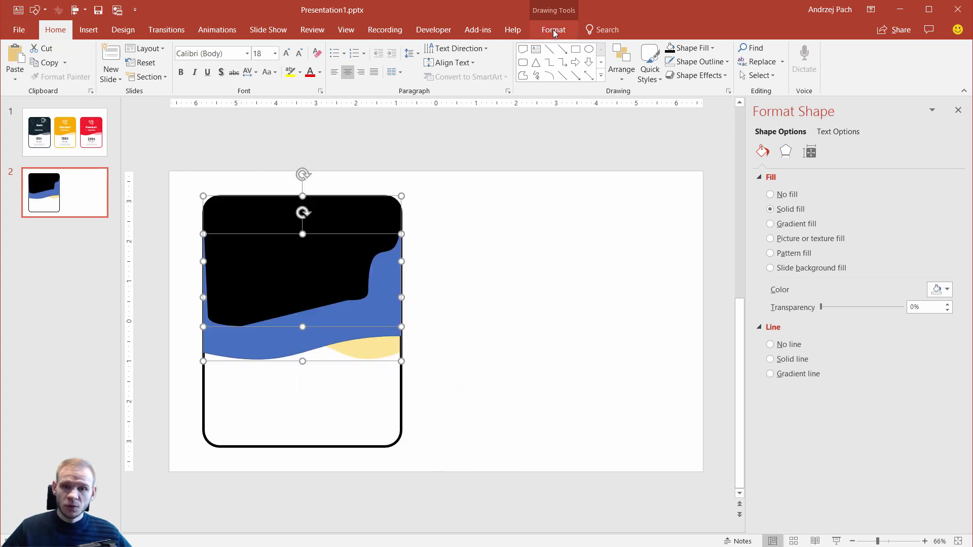
# Union the two selected shapes into one blue header shape with Merge Shapes.
pyautogui.click(554, 31)
pyautogui.click(155, 77)
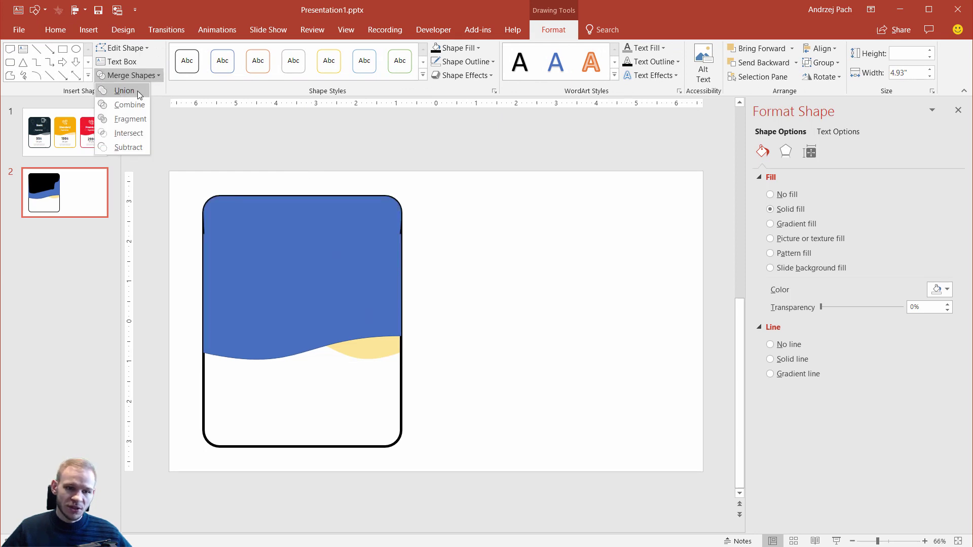
pyautogui.click(125, 90)
pyautogui.moveTo(298, 304); pyautogui.dragTo(510, 282)
pyautogui.hotkey('ctrl', 'z')
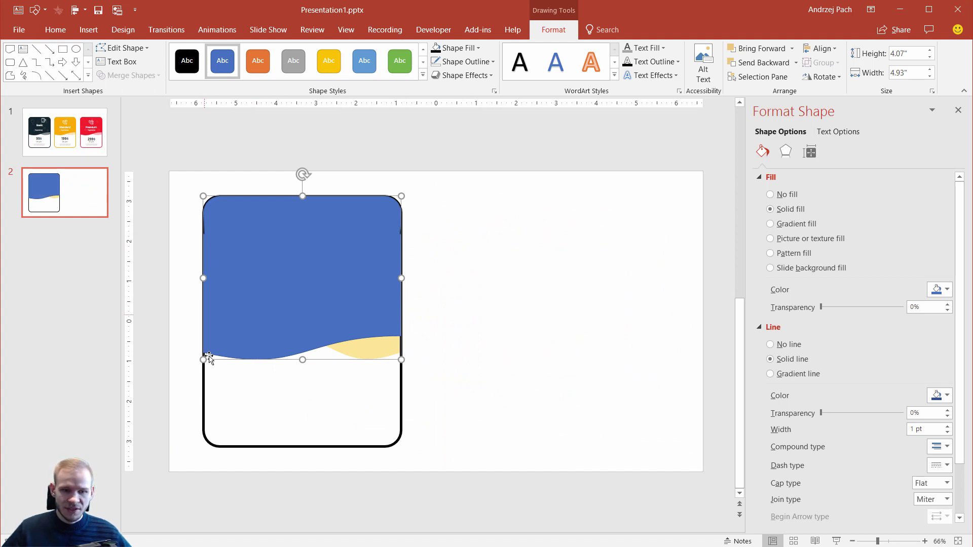
pyautogui.click(205, 395)
pyautogui.click(289, 276)
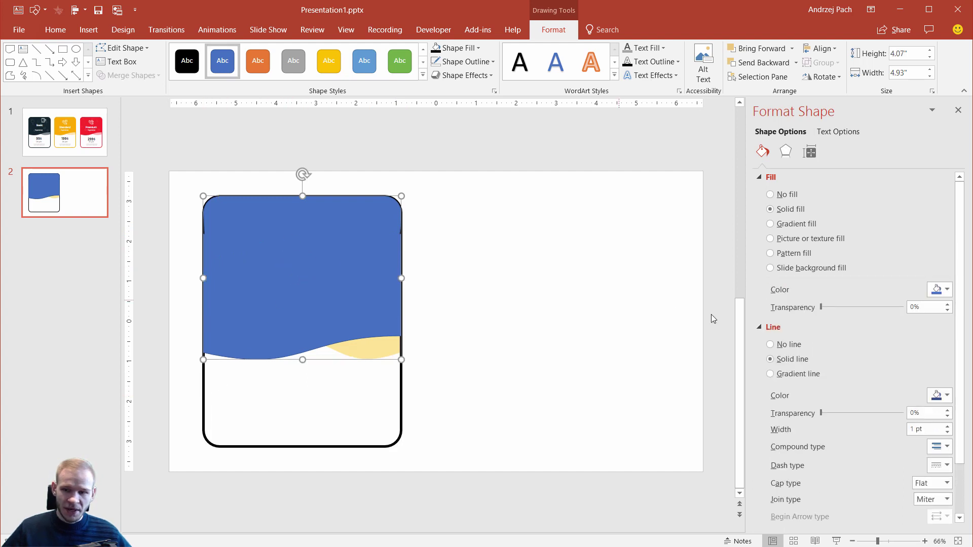
# Fill the merged header gold and give the card's outer rectangle a gold border.
pyautogui.click(461, 50)
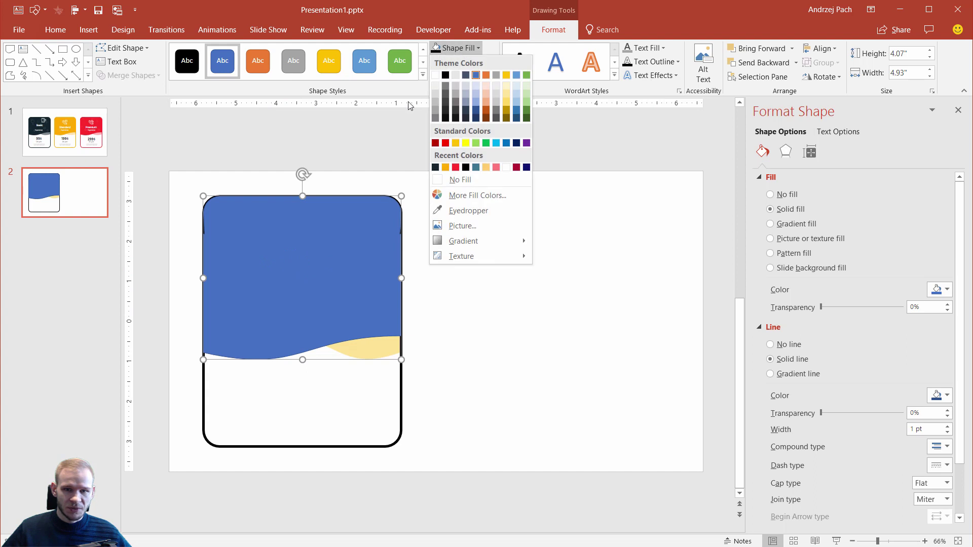
pyautogui.click(506, 76)
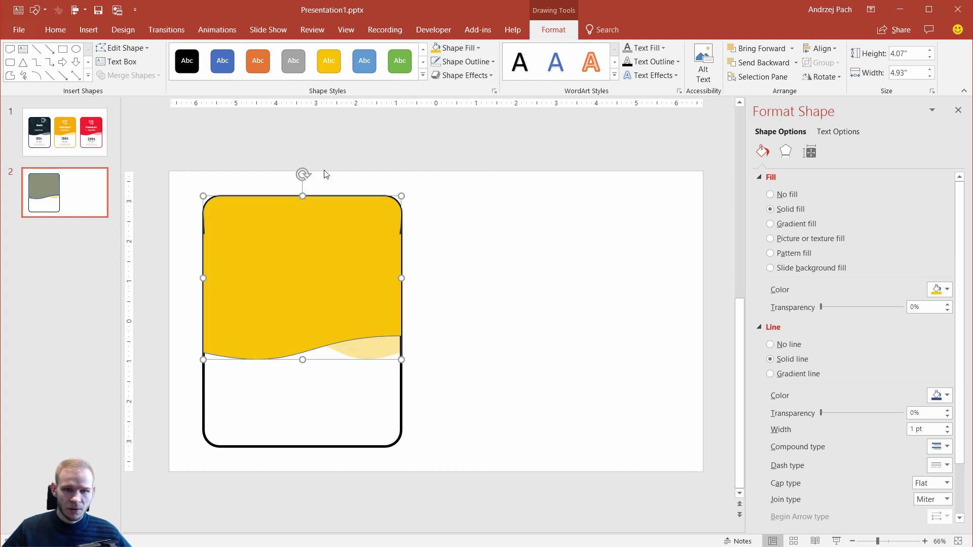
pyautogui.click(202, 399)
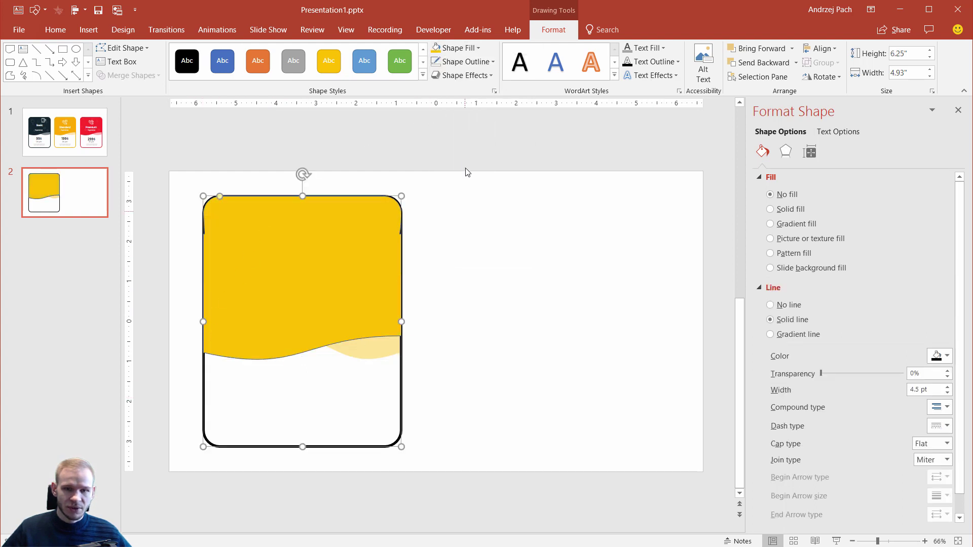
pyautogui.click(465, 62)
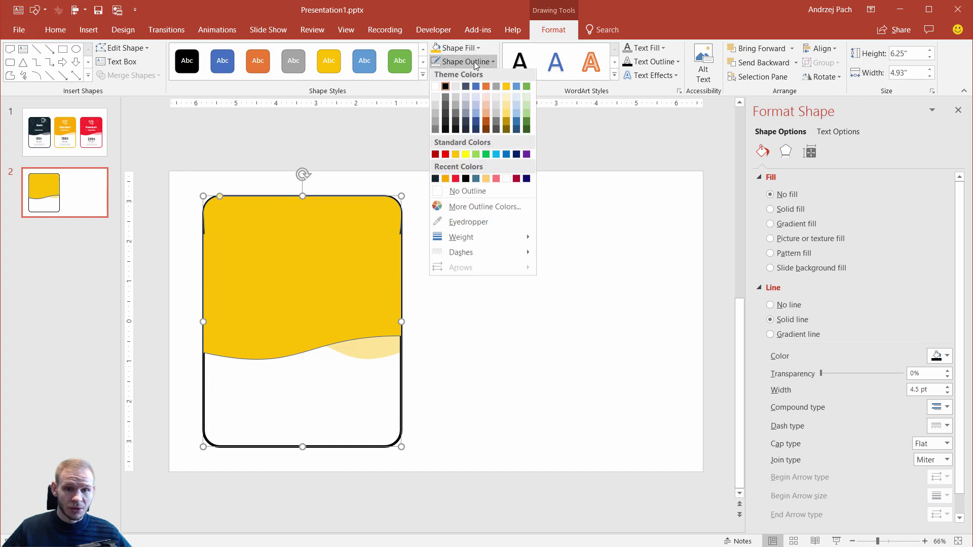
pyautogui.click(507, 89)
pyautogui.click(505, 282)
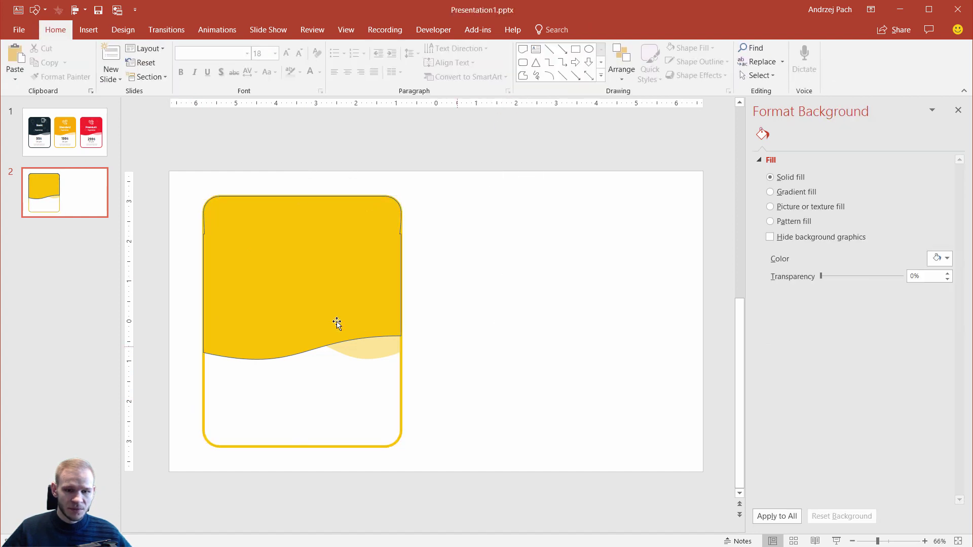
# Remove the yellow wavy shape's outline, then select all of the card's shapes.
pyautogui.click(274, 282)
pyautogui.moveTo(259, 341)
pyautogui.mouseDown()
pyautogui.moveTo(278, 306)
pyautogui.moveTo(288, 334)
pyautogui.mouseUp()
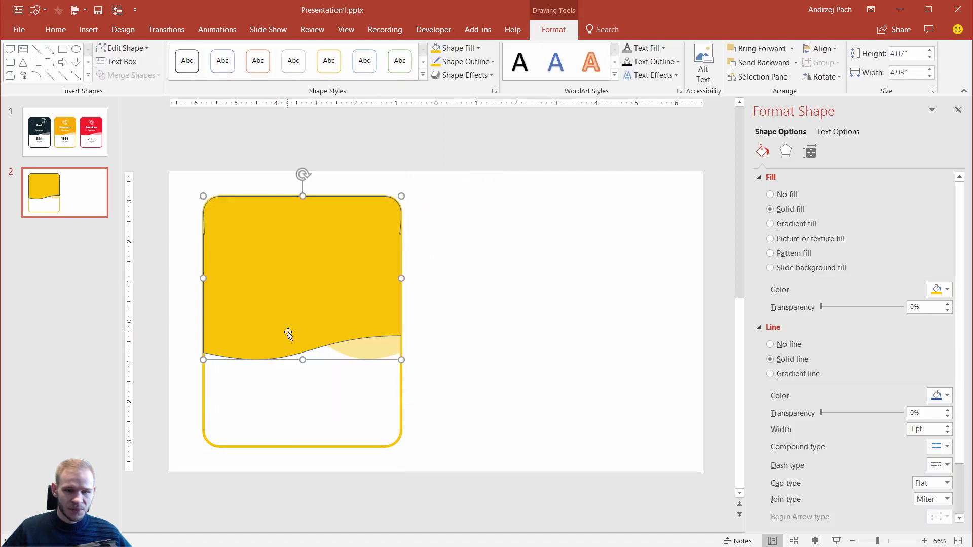
pyautogui.click(481, 62)
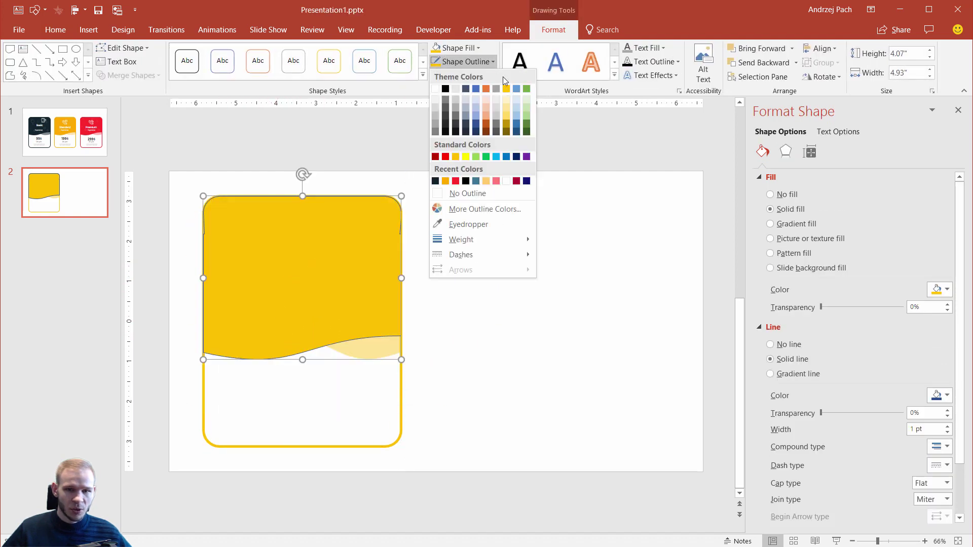
pyautogui.click(481, 194)
pyautogui.click(502, 273)
pyautogui.scroll(-2, 512, 273)
pyautogui.scroll(-2, 516, 306)
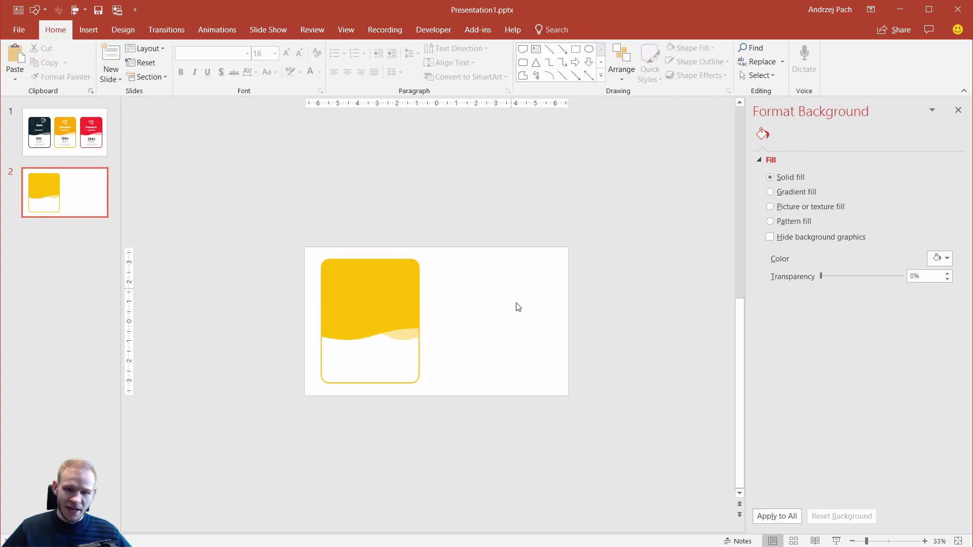
pyautogui.scroll(2, 515, 308)
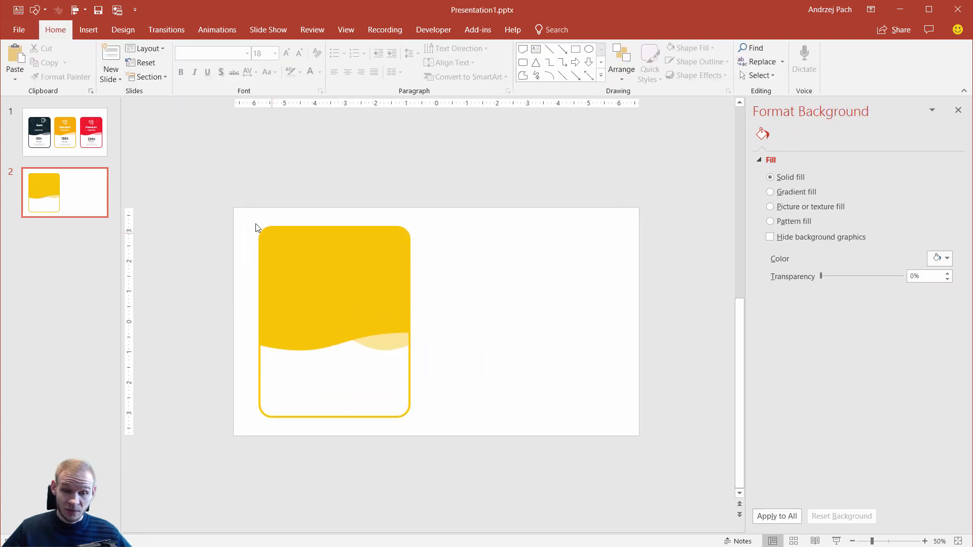
pyautogui.moveTo(214, 193); pyautogui.dragTo(516, 478)
# Group the card's shapes and resize the grouped card slightly narrower.
pyautogui.hotkey('ctrl', 'g')
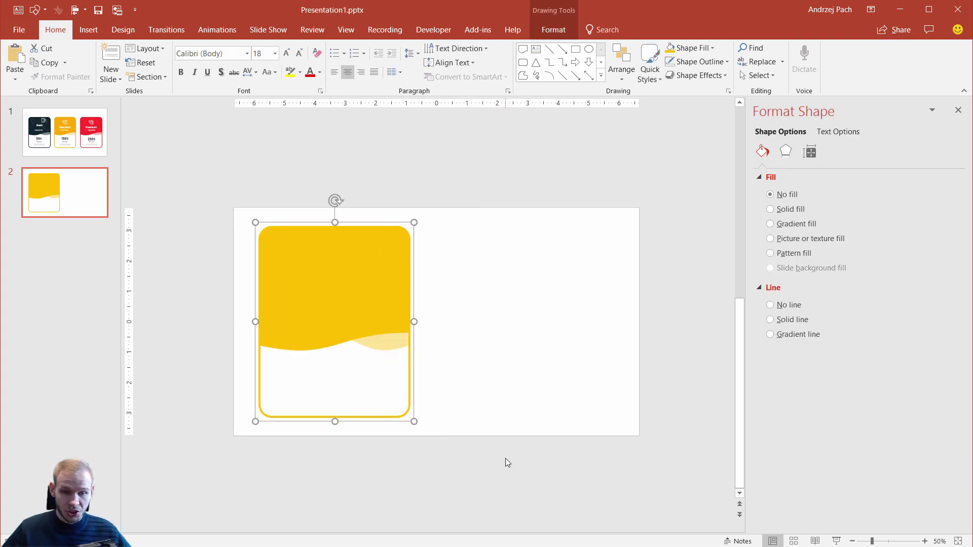
pyautogui.rightClick(338, 308)
pyautogui.moveTo(406, 376)
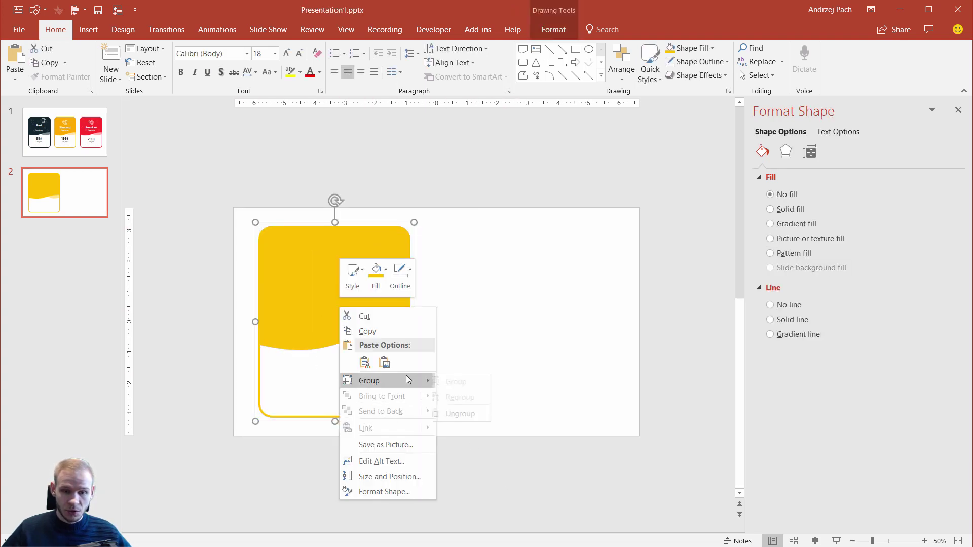
pyautogui.click(482, 307)
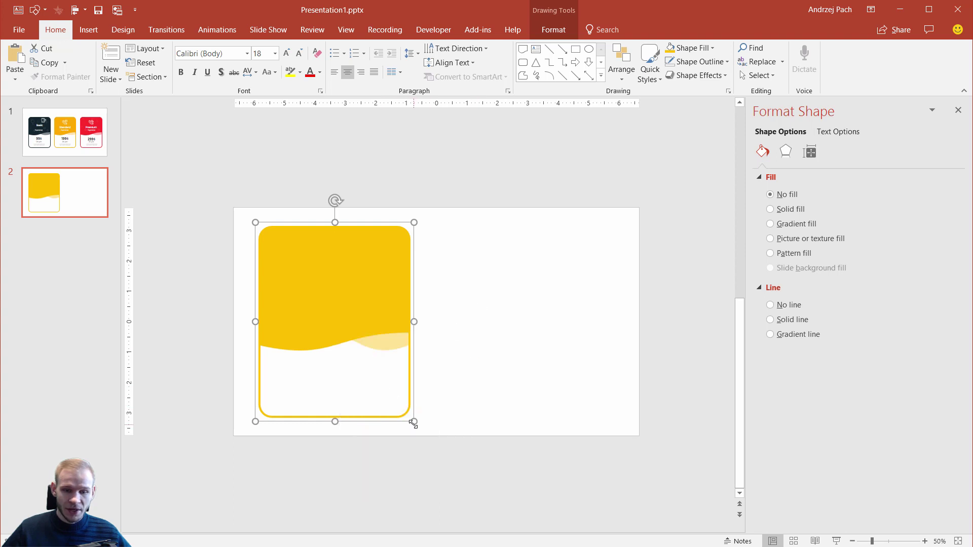
pyautogui.moveTo(413, 424)
pyautogui.mouseDown()
pyautogui.moveTo(314, 330)
pyautogui.moveTo(385, 405)
pyautogui.moveTo(407, 412)
pyautogui.mouseUp()
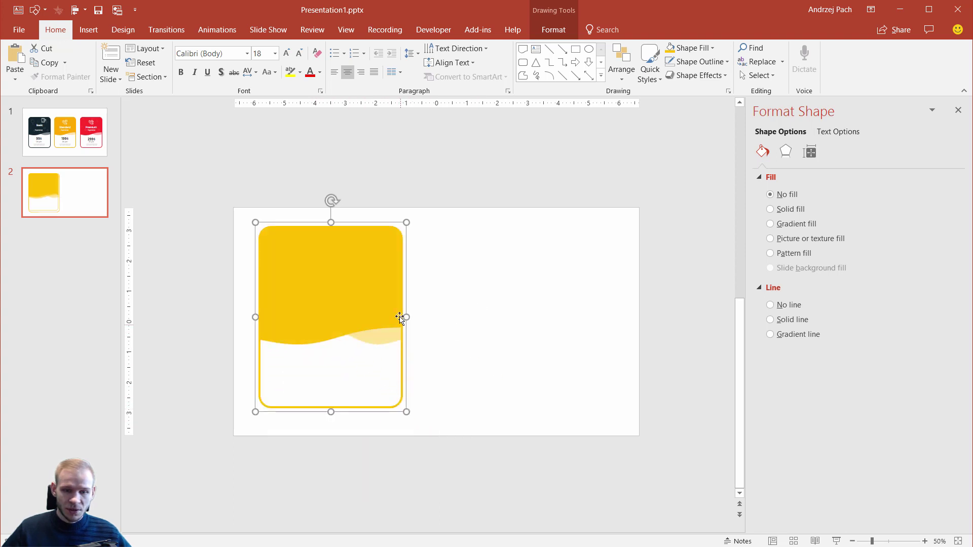
pyautogui.moveTo(404, 317); pyautogui.dragTo(696, 311)
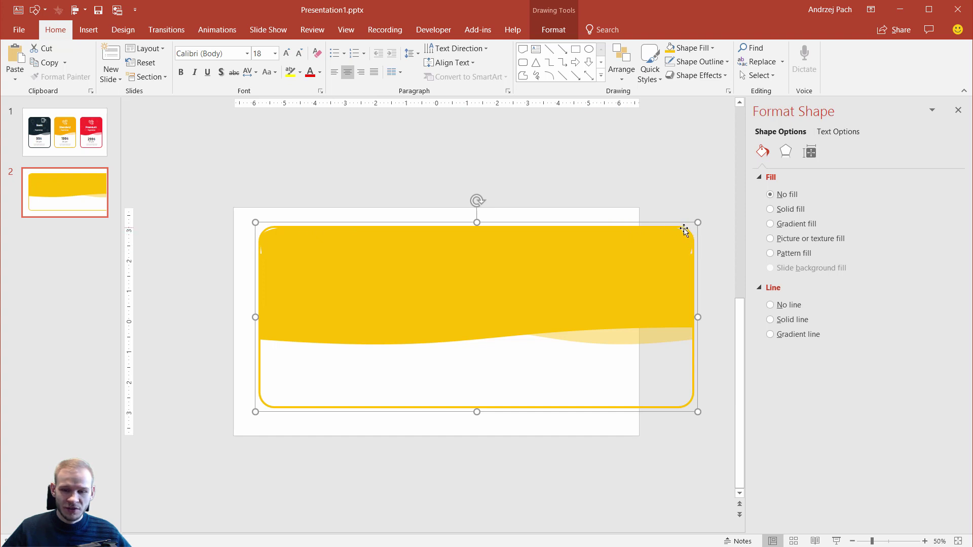
pyautogui.hotkey('ctrl', 'z')
pyautogui.moveTo(406, 317); pyautogui.dragTo(378, 304)
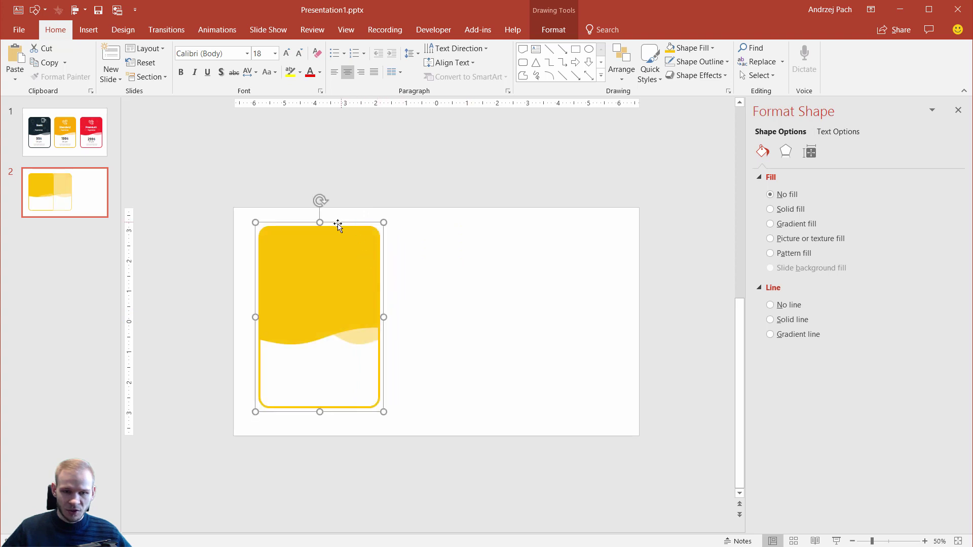
# Make two copies of the card and place them side by side to the right.
pyautogui.moveTo(313, 247); pyautogui.dragTo(444, 284)
pyautogui.hotkey('ctrl', 'v')
pyautogui.moveTo(332, 297); pyautogui.dragTo(588, 289)
pyautogui.click(446, 437)
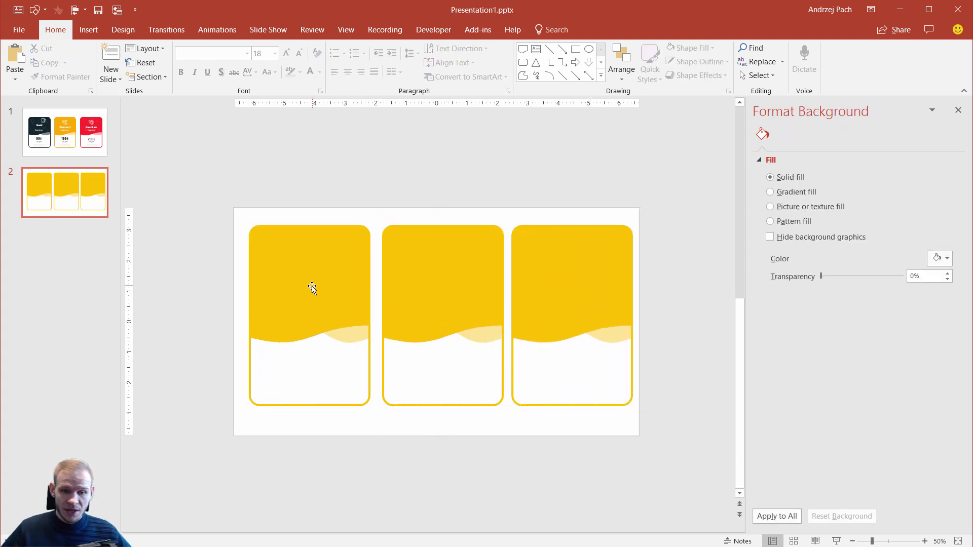
# Fill the first card's top wave shape with dark grey.
pyautogui.click(299, 269)
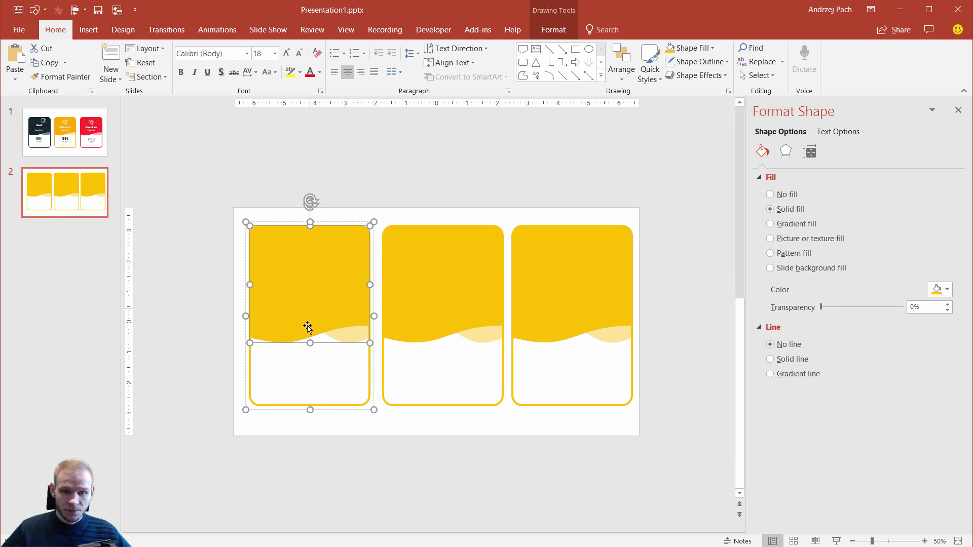
pyautogui.click(250, 374)
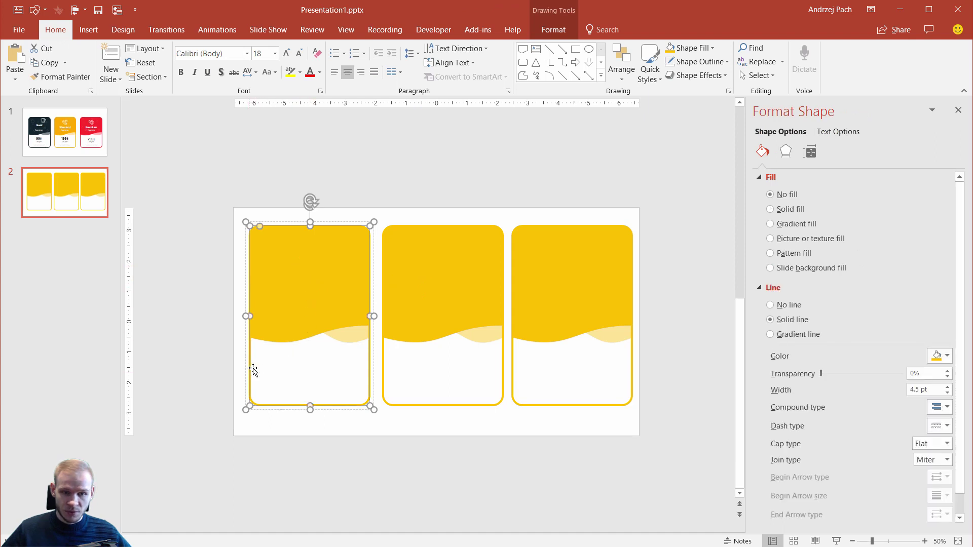
pyautogui.click(289, 285)
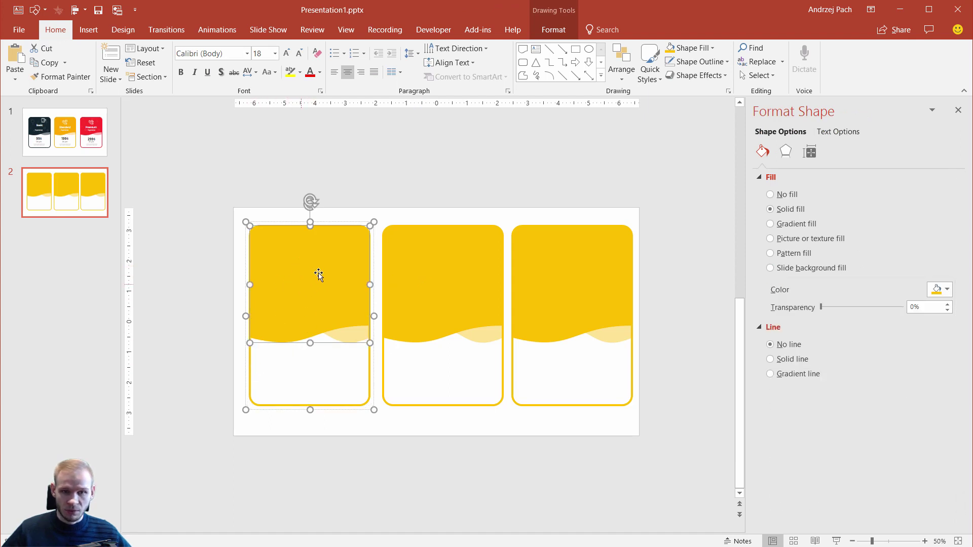
pyautogui.click(551, 37)
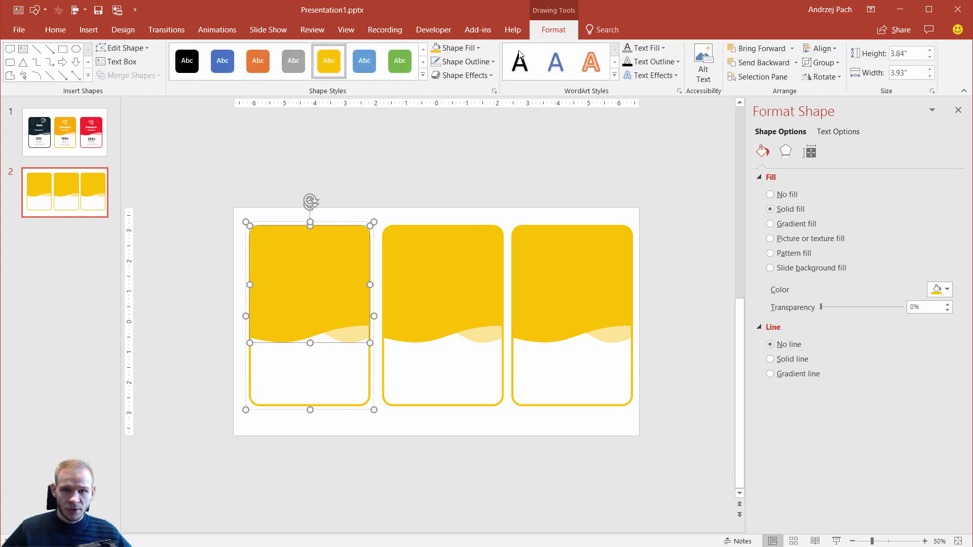
pyautogui.click(476, 48)
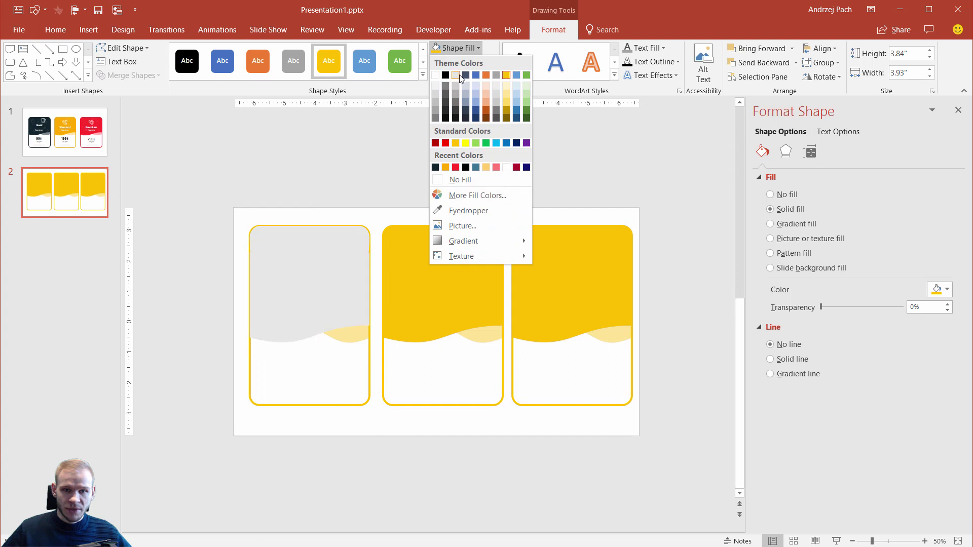
pyautogui.click(457, 113)
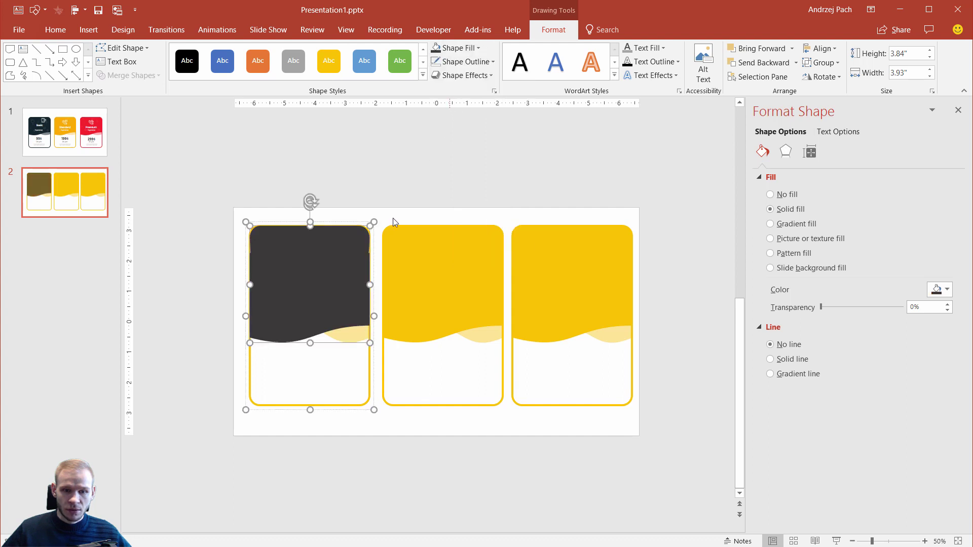
# Give the first card a dark outline and colour its pale accent wave grey.
pyautogui.click(368, 380)
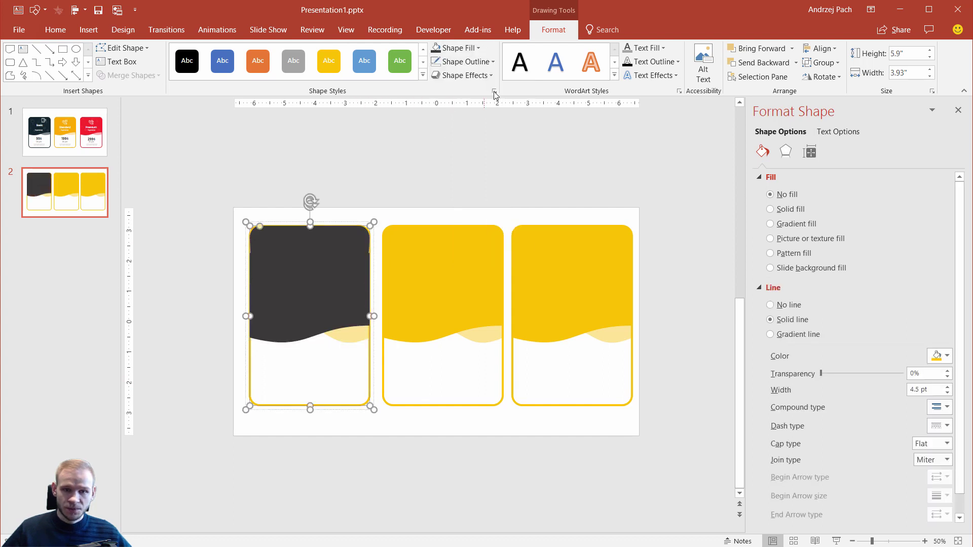
pyautogui.click(475, 63)
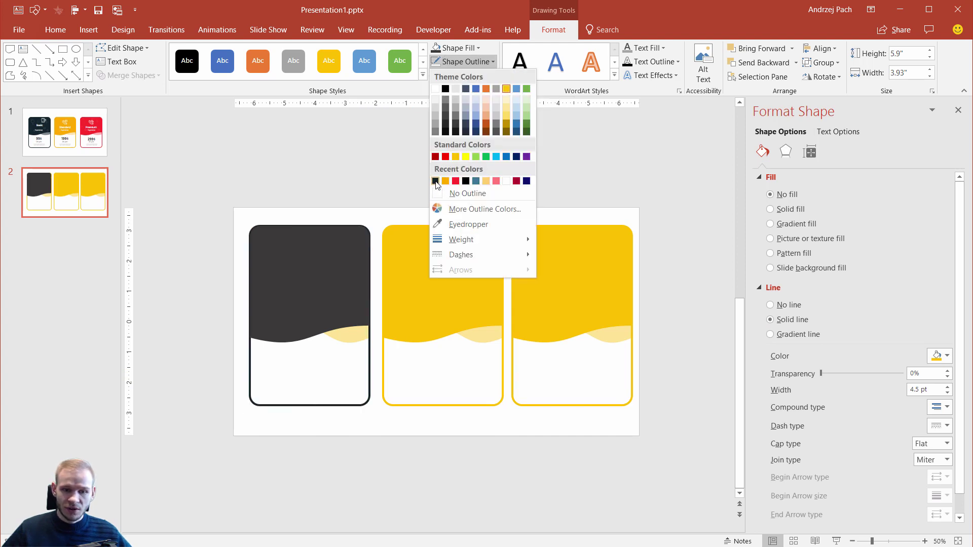
pyautogui.click(435, 181)
pyautogui.click(354, 334)
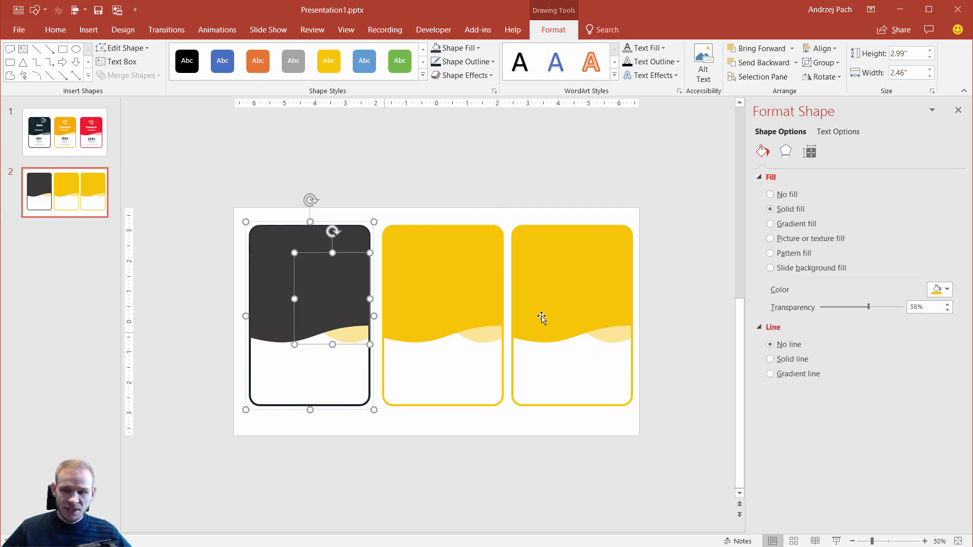
pyautogui.click(945, 290)
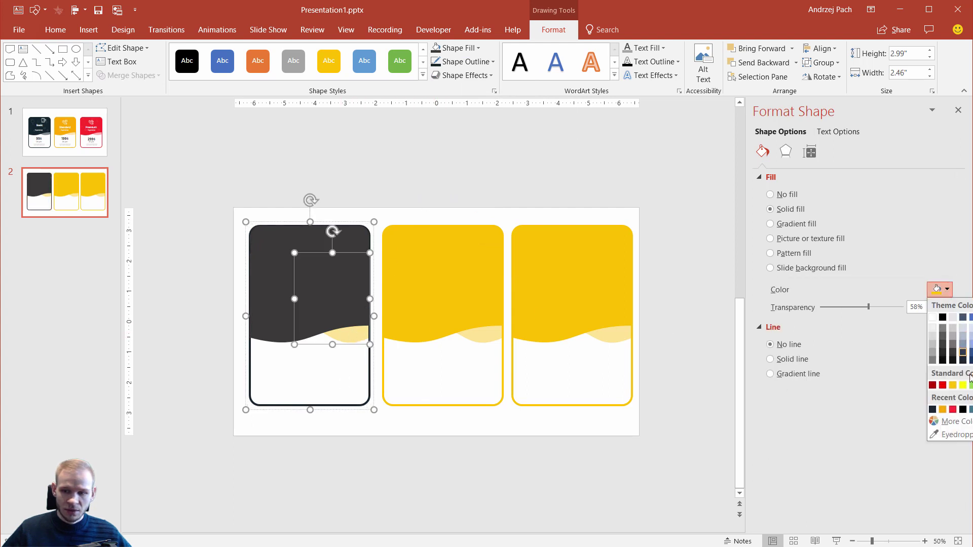
pyautogui.click(933, 410)
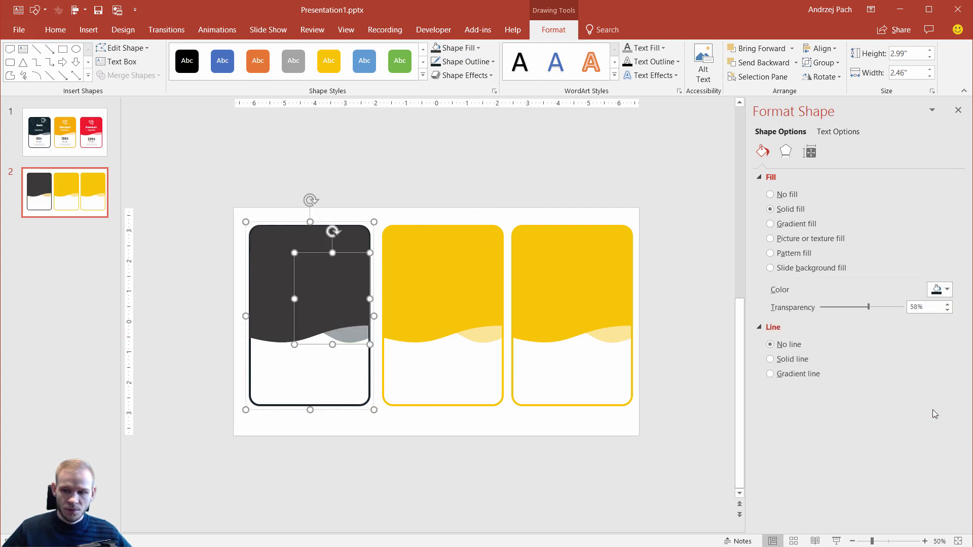
pyautogui.click(447, 204)
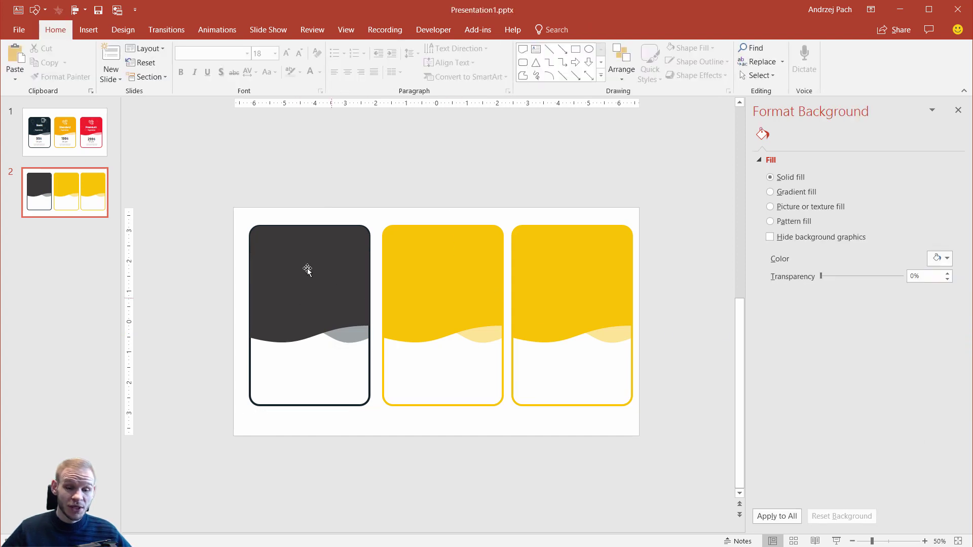
pyautogui.click(283, 330)
# Edit the dark header's points so its wave dips on the left and rises rightward.
pyautogui.click(286, 319)
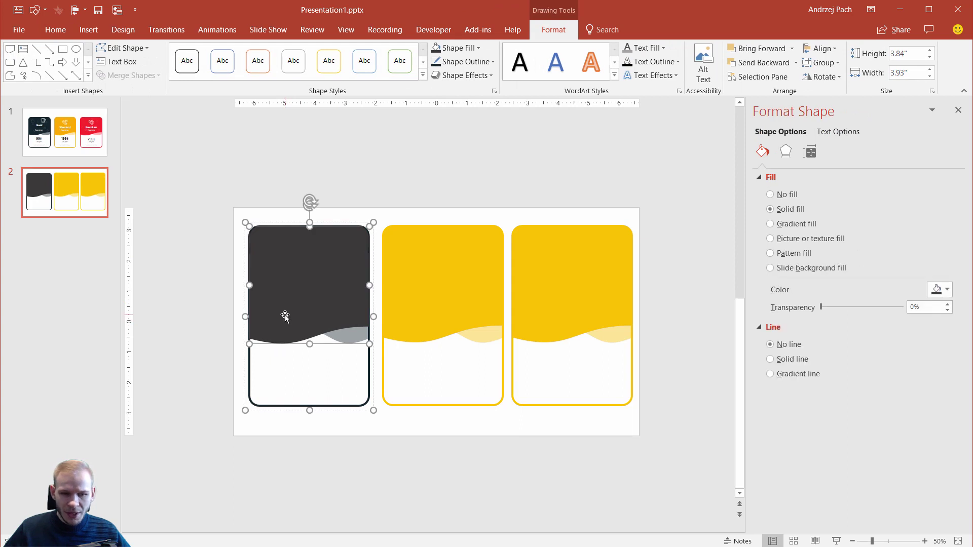
pyautogui.rightClick(285, 317)
pyautogui.click(313, 403)
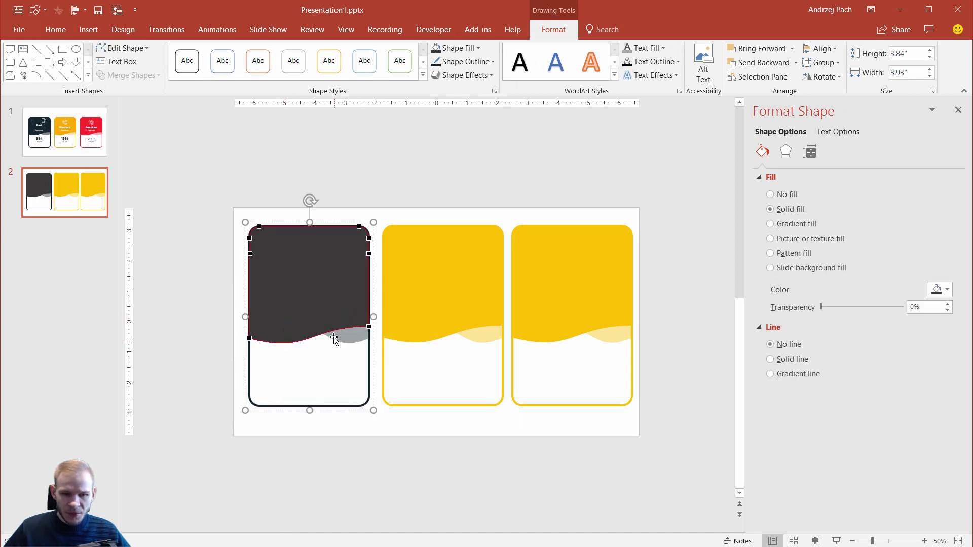
pyautogui.moveTo(367, 328); pyautogui.dragTo(369, 282)
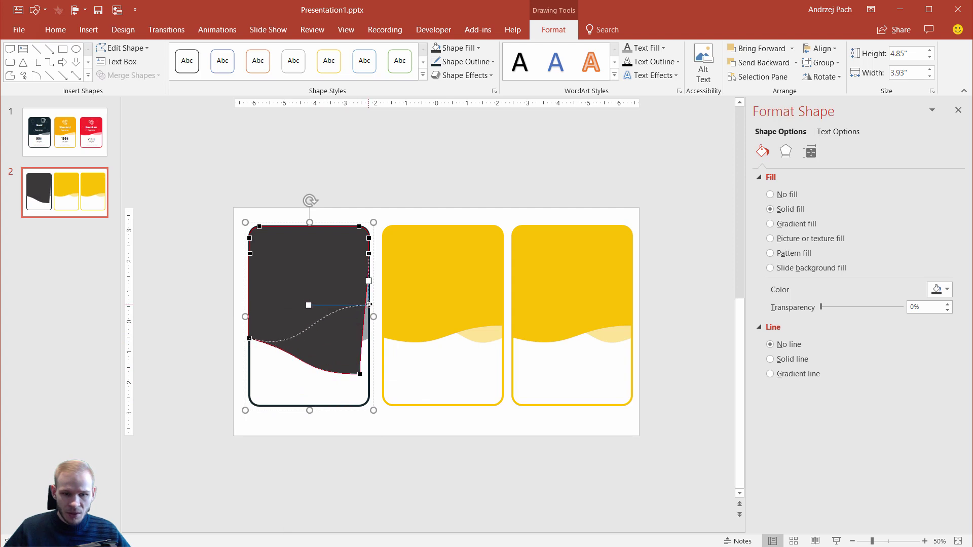
pyautogui.moveTo(359, 373); pyautogui.dragTo(369, 305)
pyautogui.moveTo(309, 307); pyautogui.dragTo(262, 273)
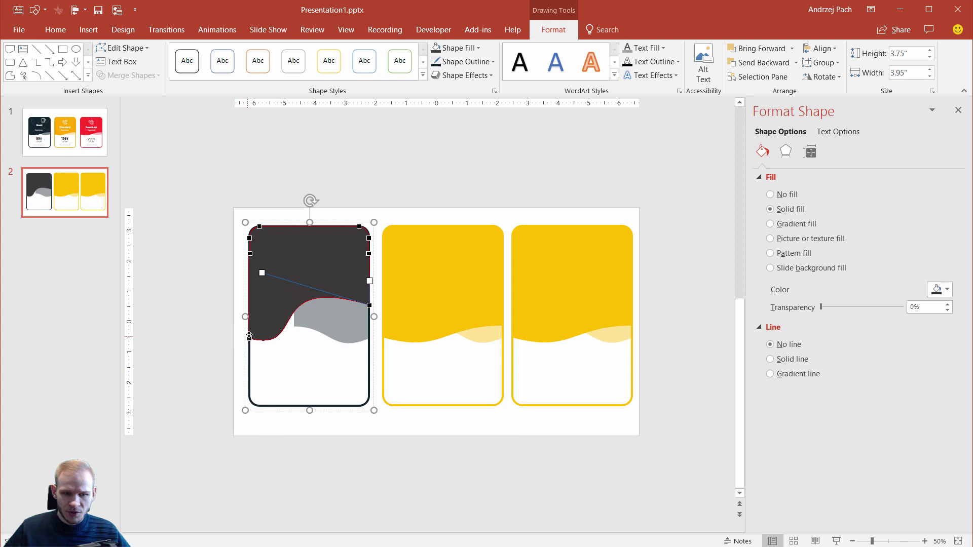
pyautogui.moveTo(247, 339); pyautogui.dragTo(331, 373)
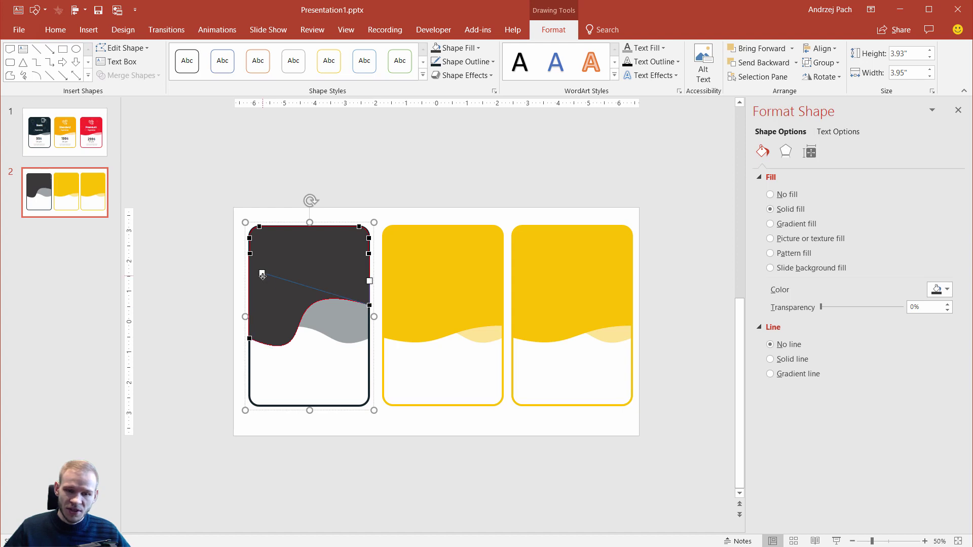
pyautogui.moveTo(289, 342); pyautogui.dragTo(291, 287)
pyautogui.click(322, 366)
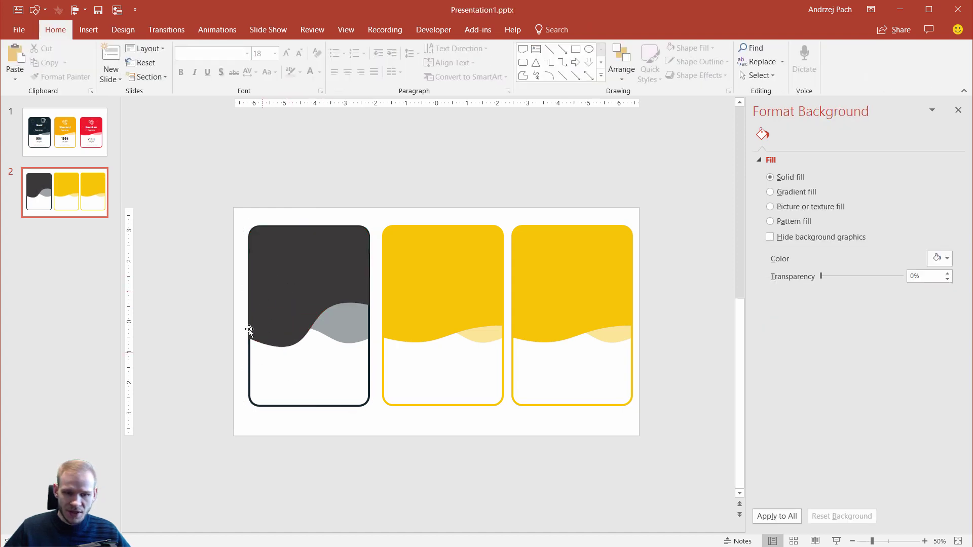
pyautogui.scroll(1, 327, 360)
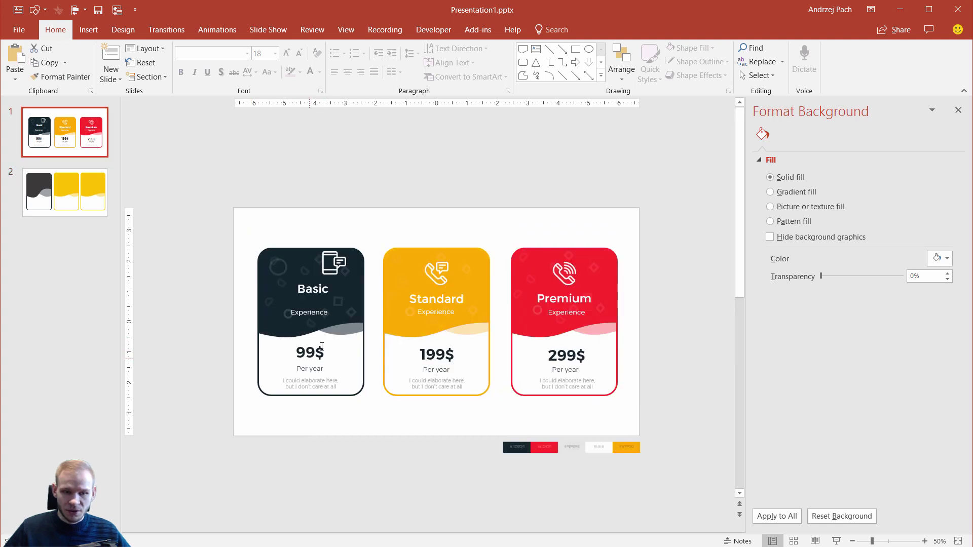
pyautogui.click(86, 199)
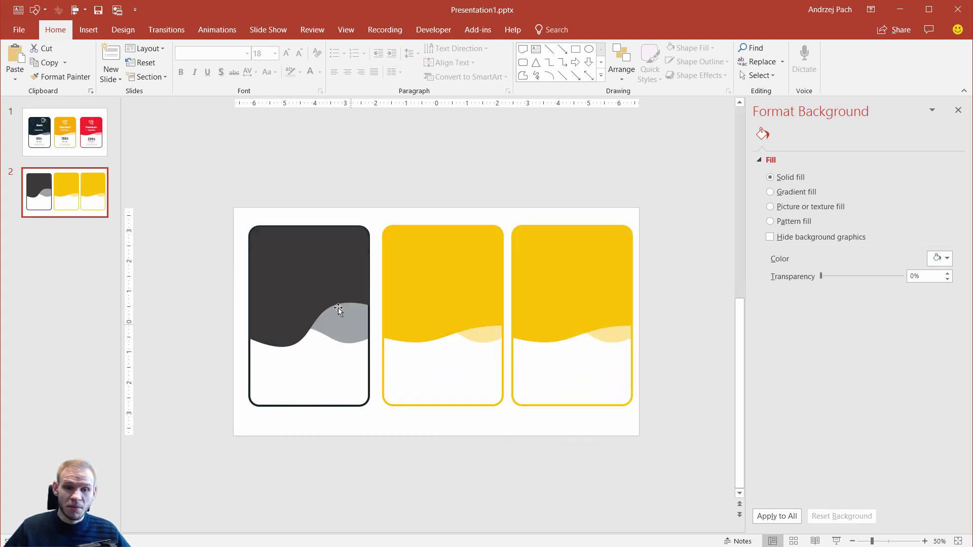